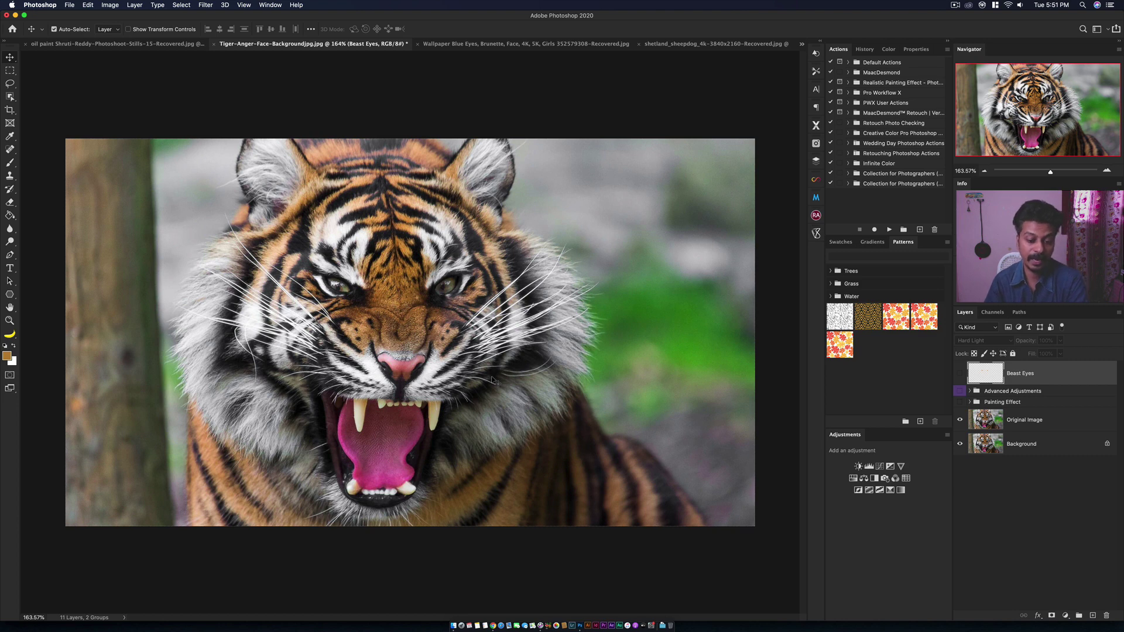
View the FilterGrade Realistic Oil Painting action page, highlighting its $10 price, then minimize Chrome.
left_click(494, 616)
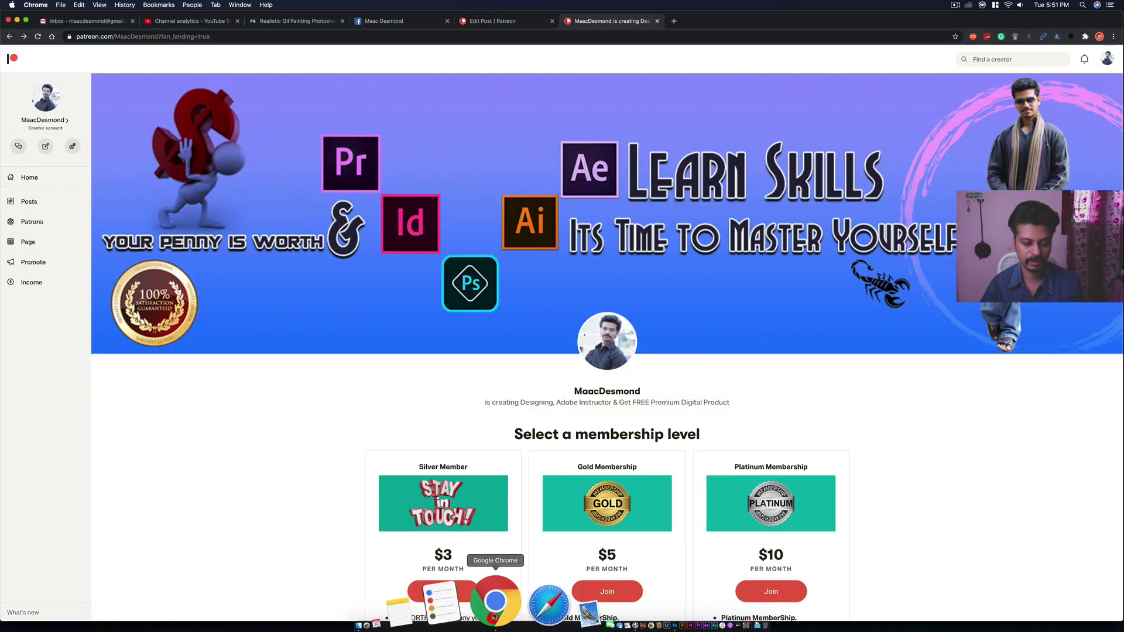
left_click(277, 21)
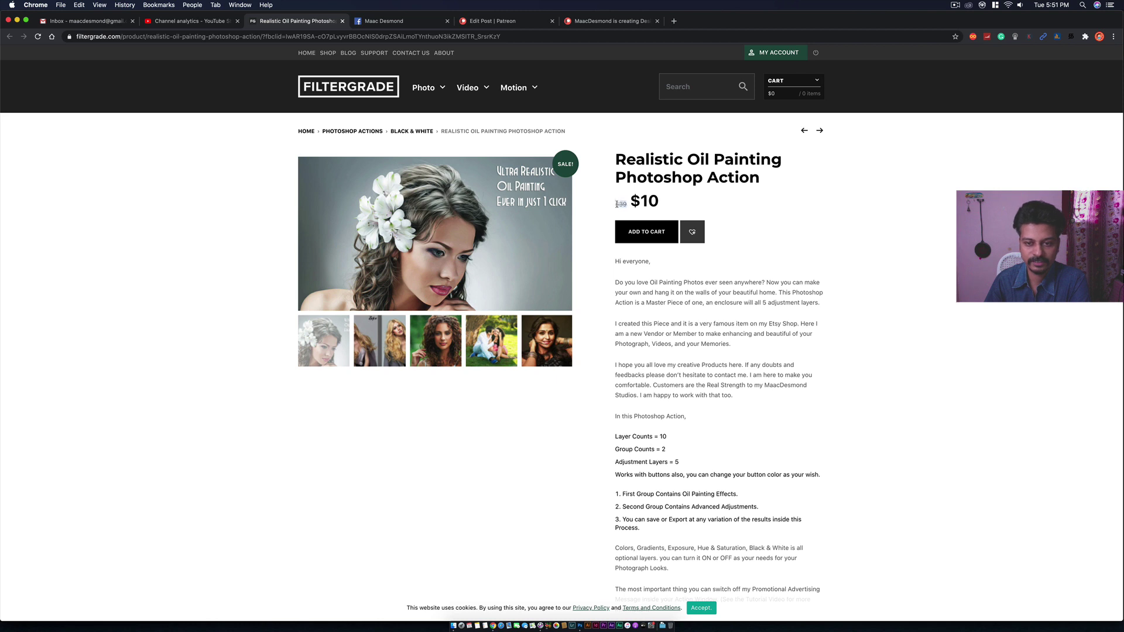
left_click(616, 204)
left_click_drag(630, 202, 657, 203)
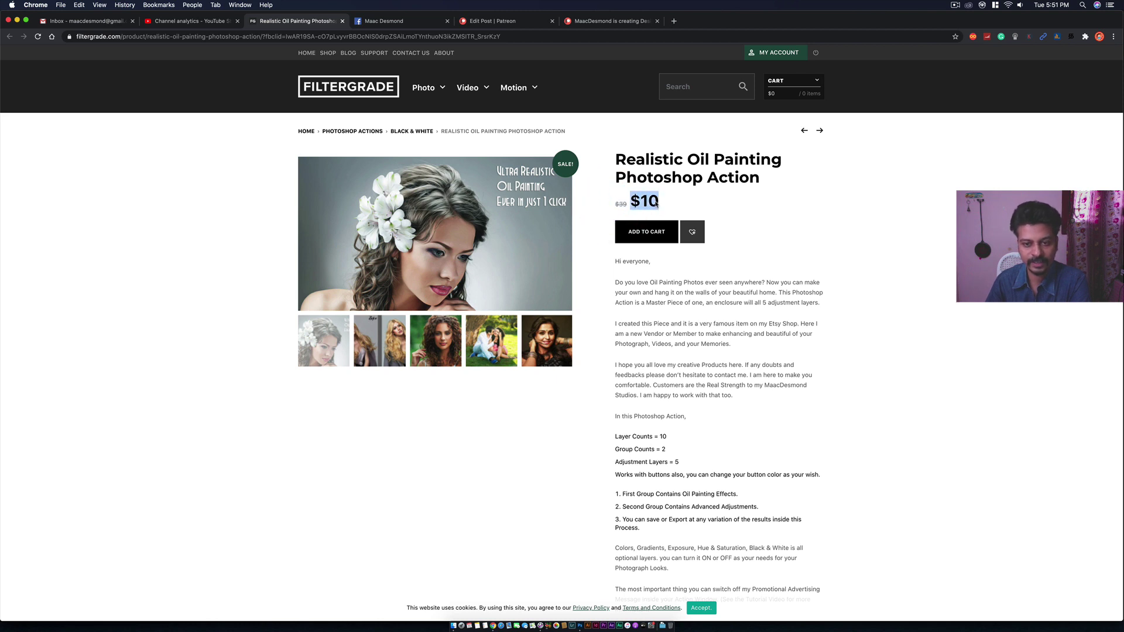
left_click(659, 202)
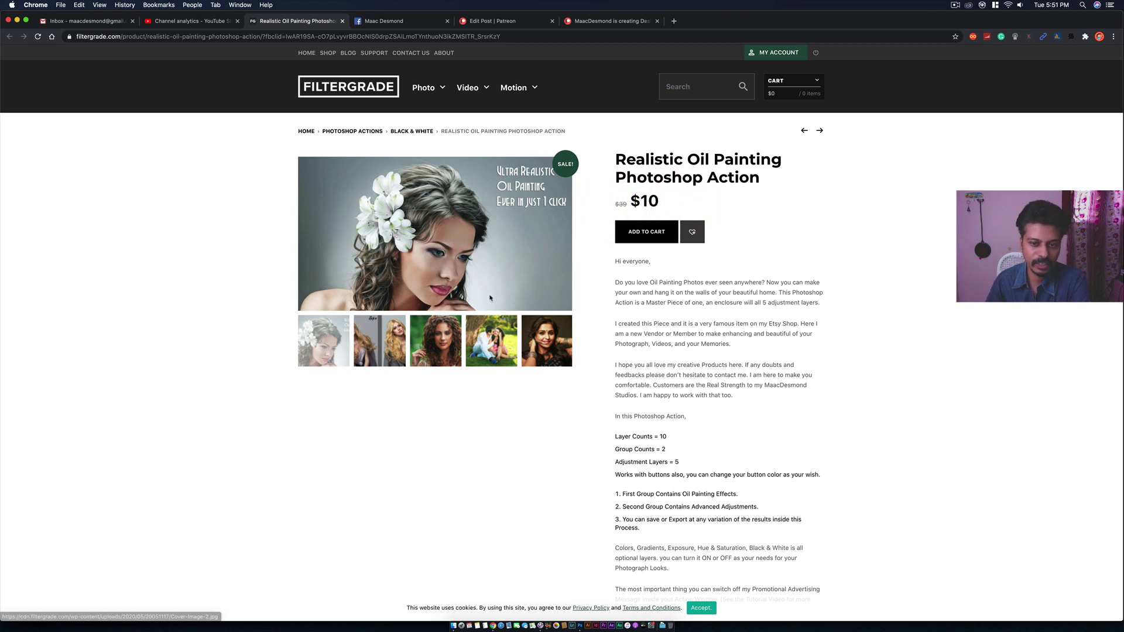
left_click(17, 21)
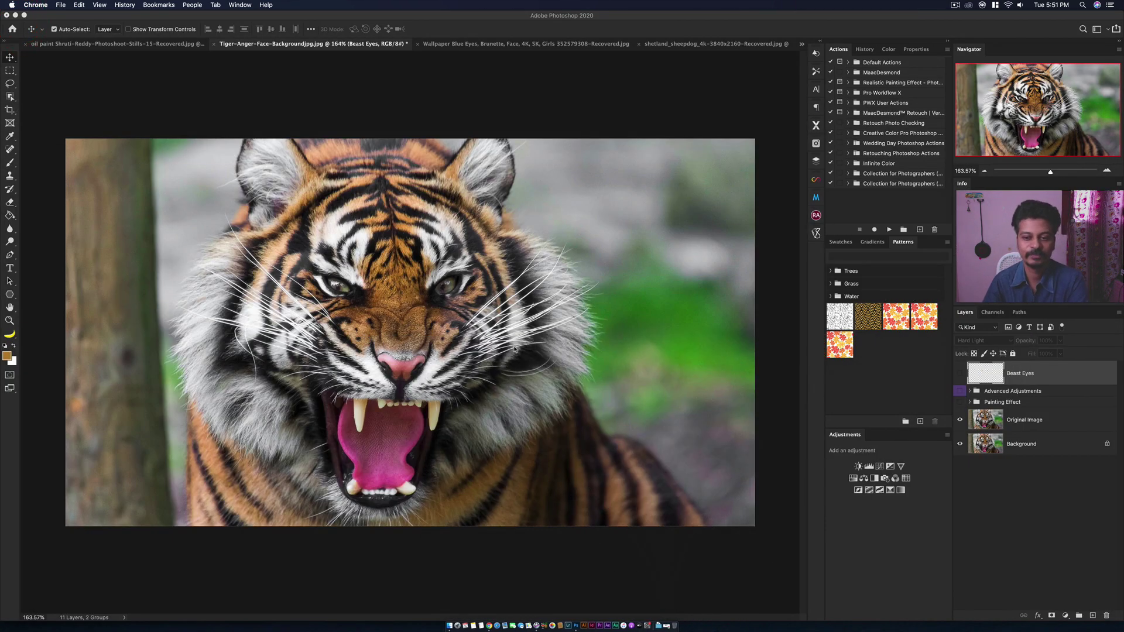
Activate the Photoshop window with the tiger document.
left_click(538, 356)
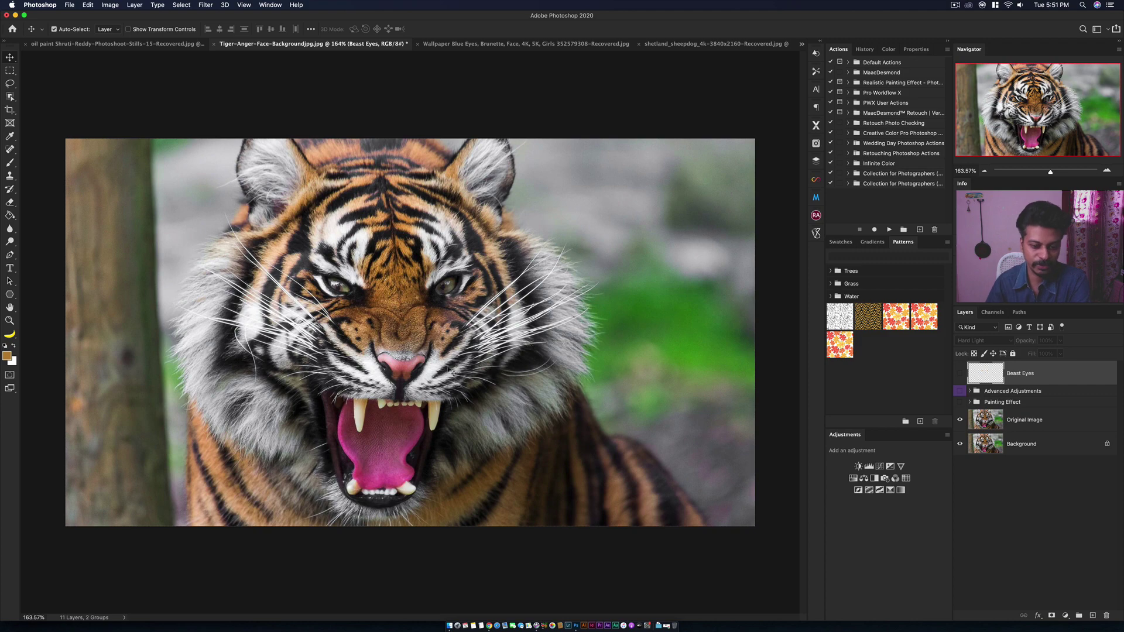
Scroll the Patreon page's tiers from $3 Silver to $25 Diamond, then minimize the browser.
left_click(490, 606)
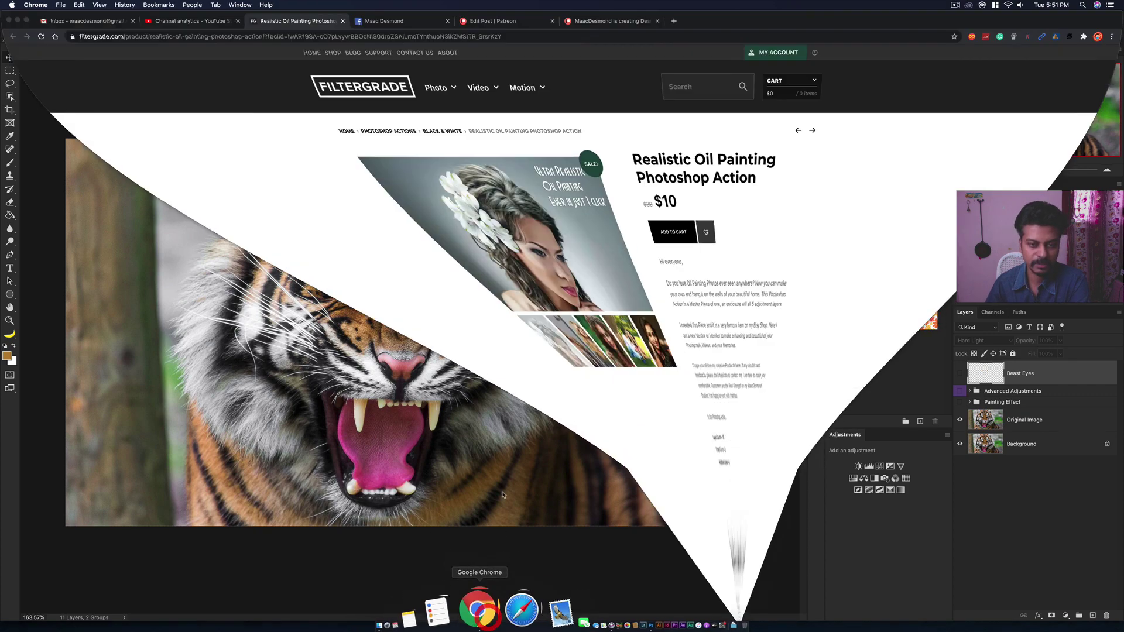
left_click(592, 21)
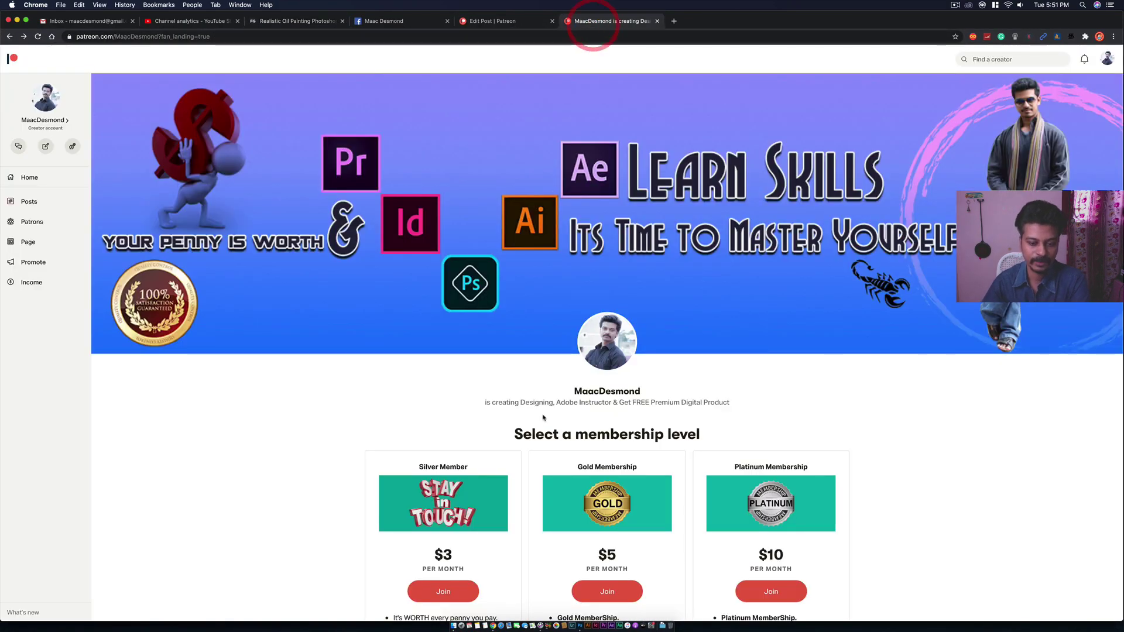
scroll(544, 407, "down", 5)
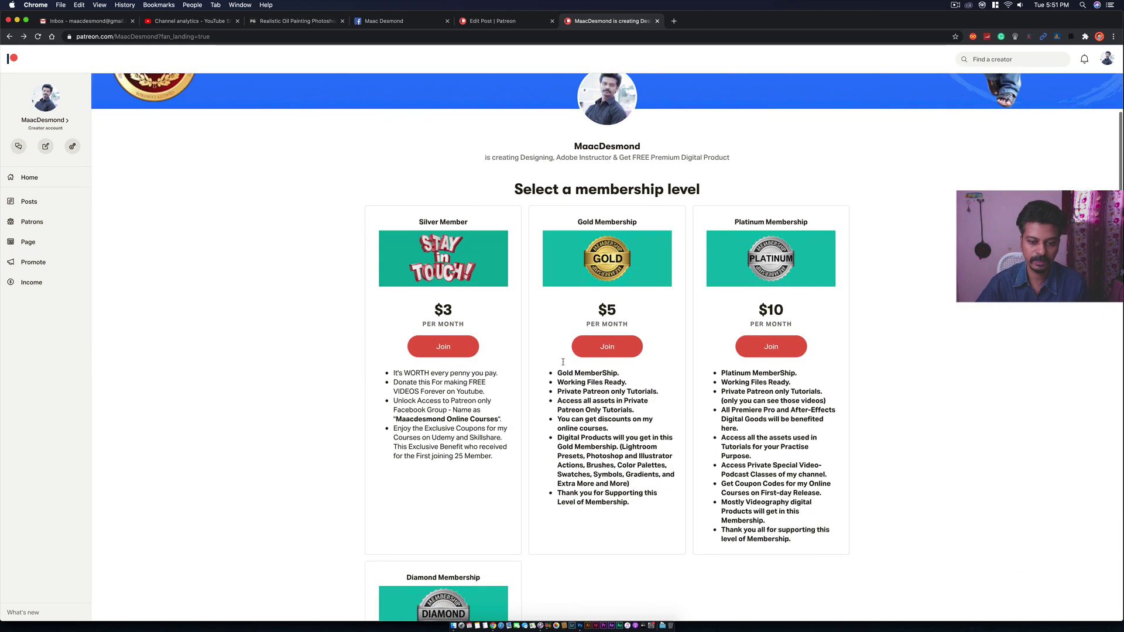
scroll(601, 326, "down", 2)
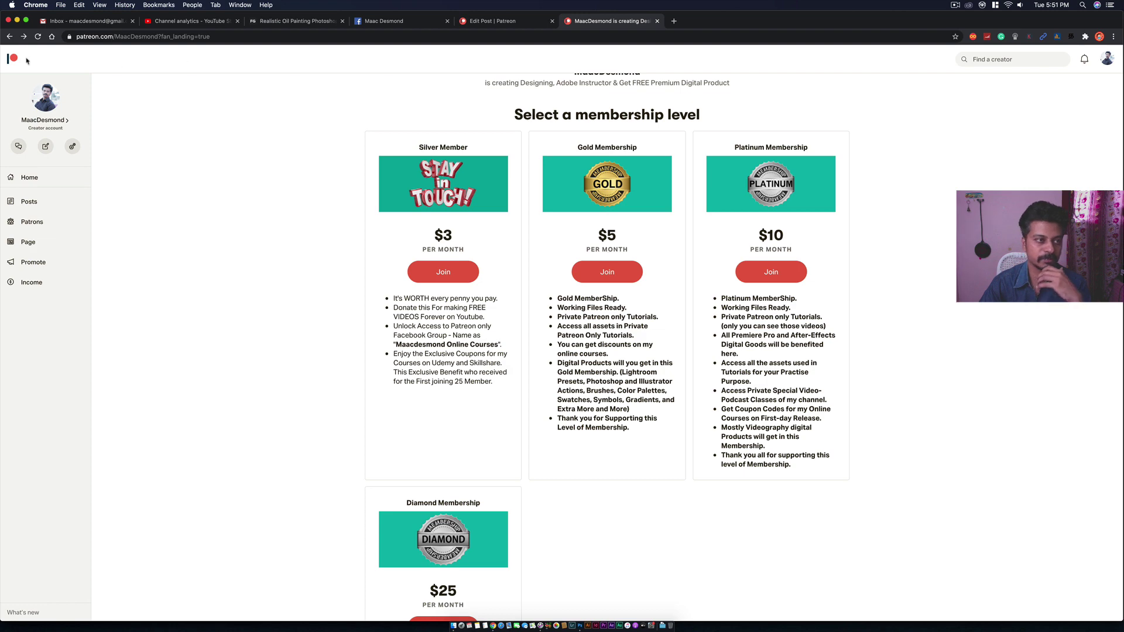
left_click(17, 21)
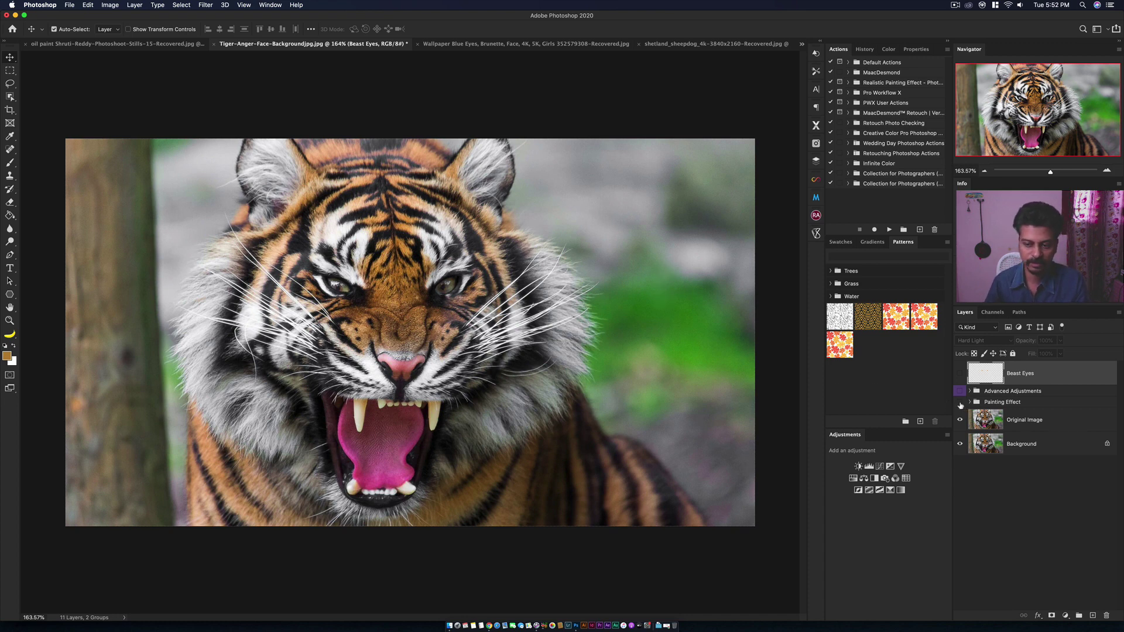
Compare the tiger with the Painting Effect on and off, zoomed in on its mouth.
left_click(960, 403)
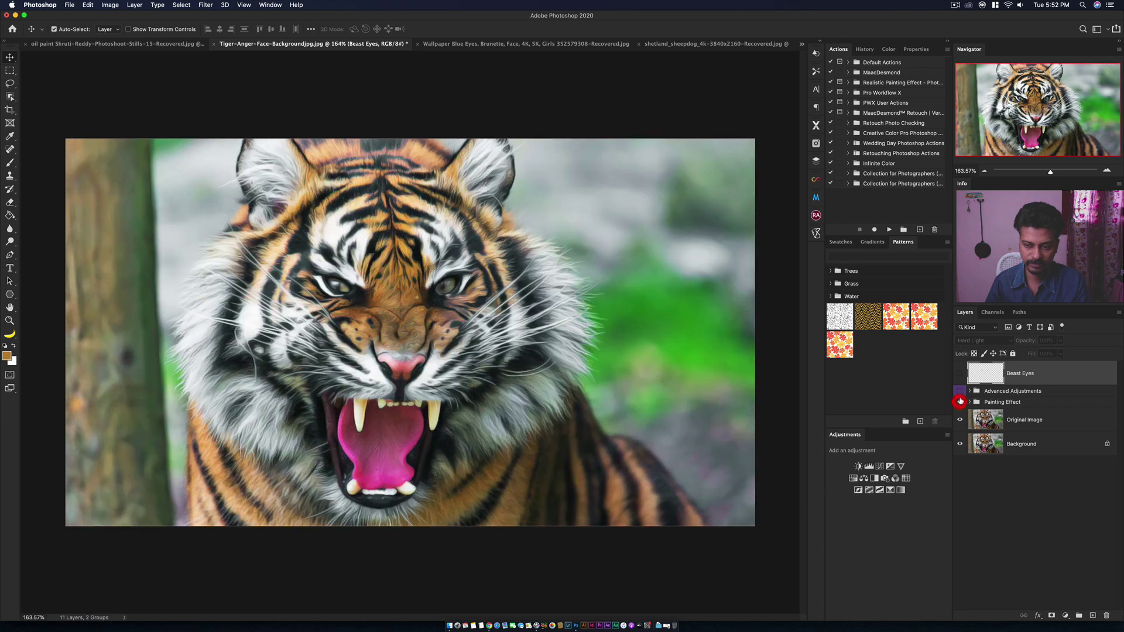
left_click(960, 404)
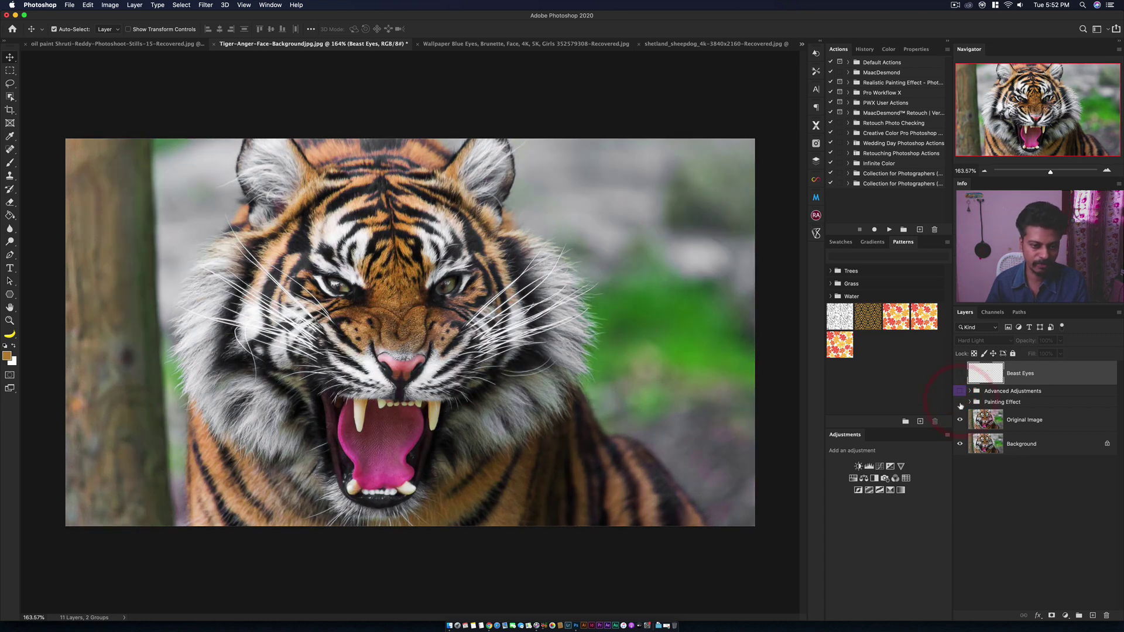
left_click(960, 404)
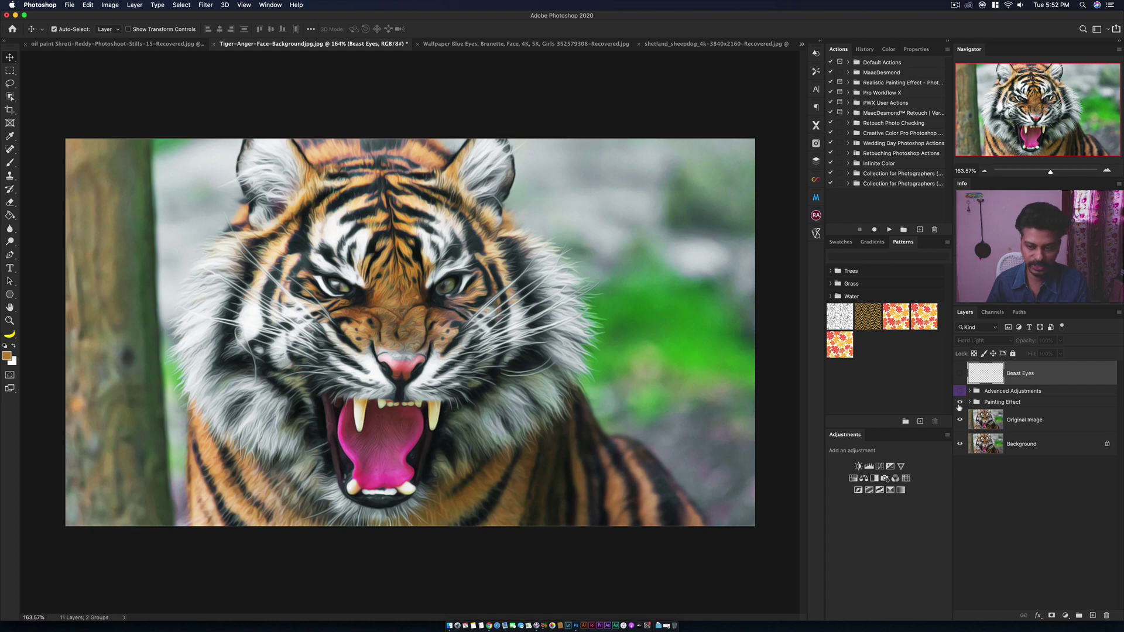
key("z")
mouse_move(373, 465)
left_mouse_down()
mouse_move(416, 434)
mouse_move(397, 453)
left_mouse_up()
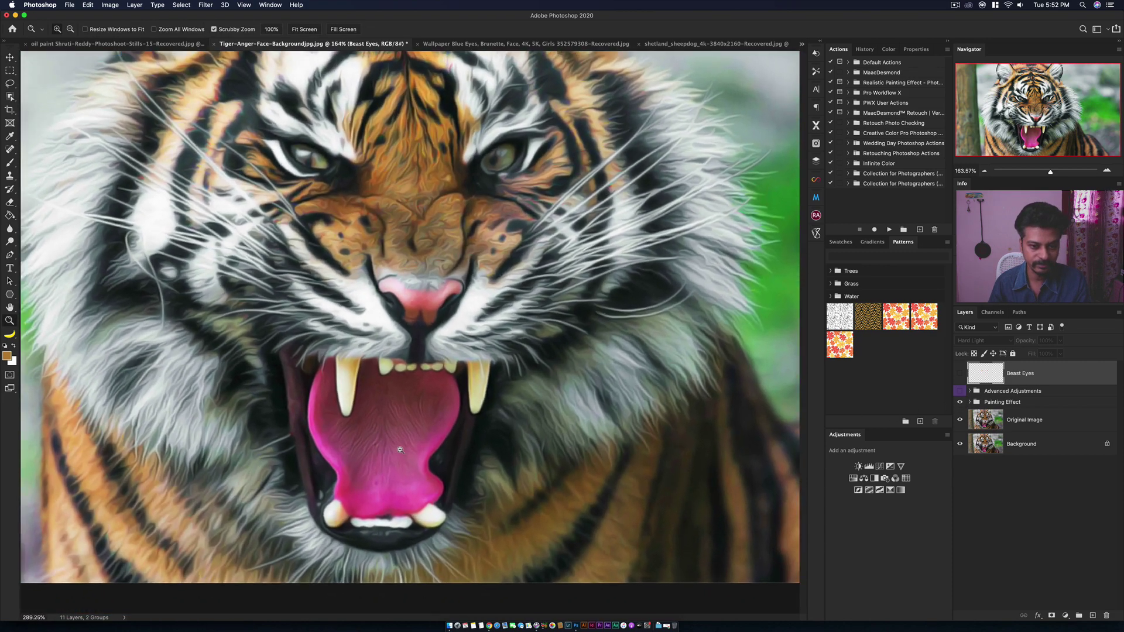
key("v")
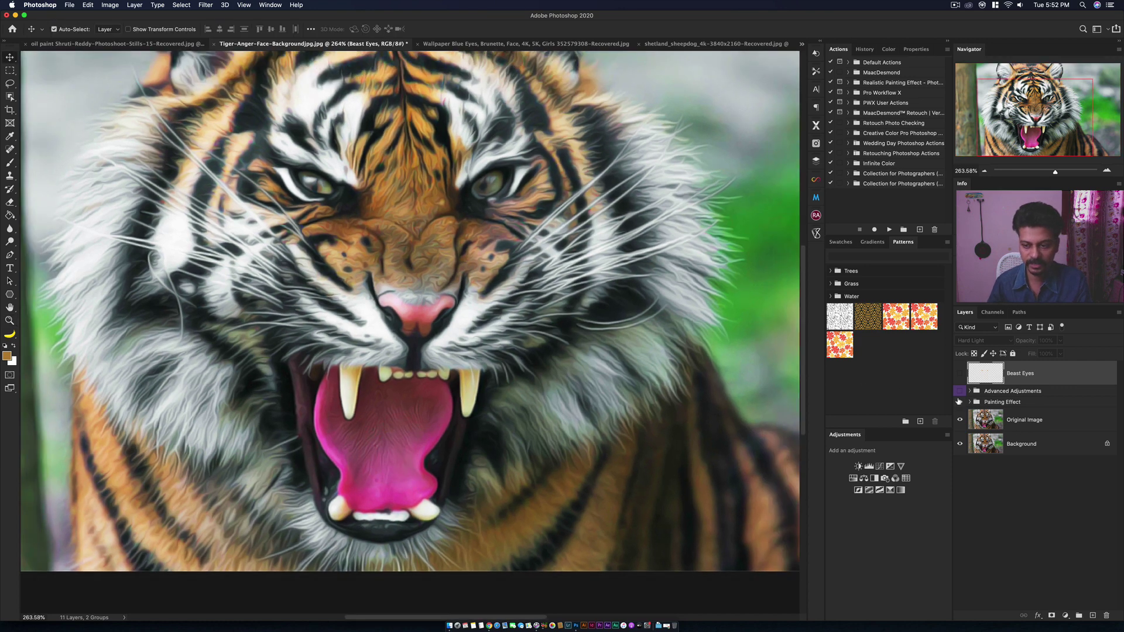
left_click(960, 403)
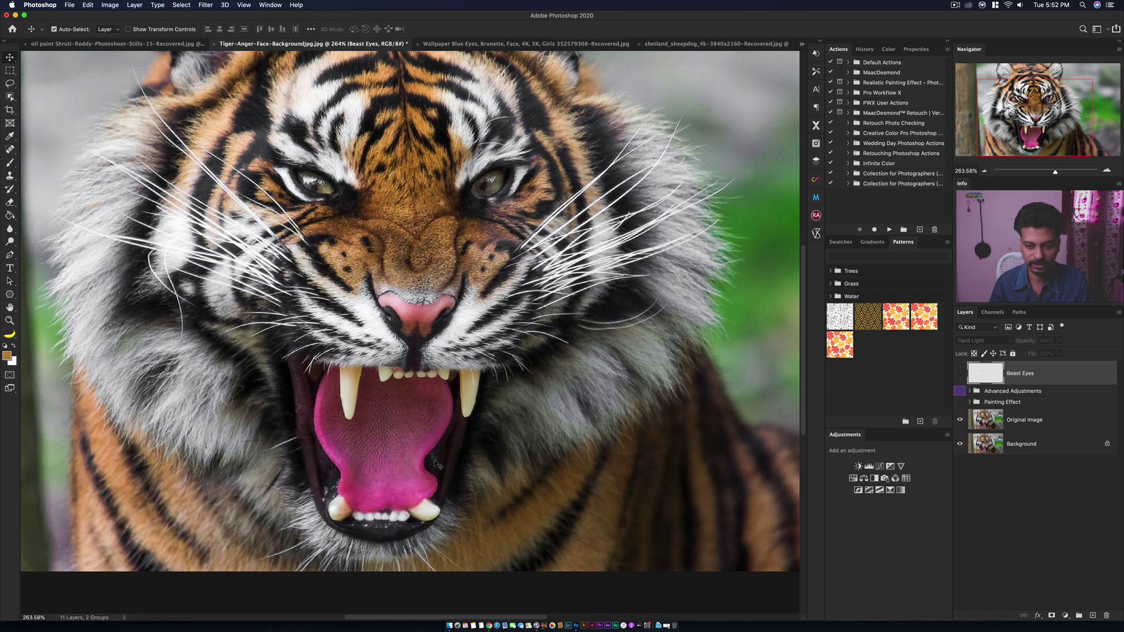
left_click(960, 403)
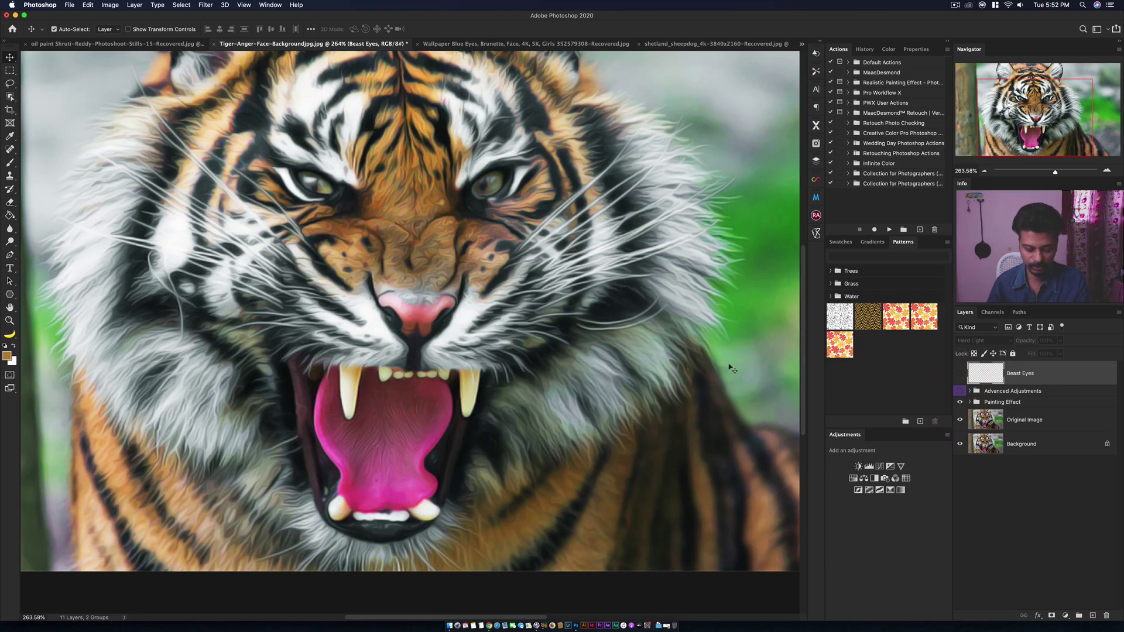
Zoom out to the whole tiger and turn on Advanced Adjustments and the Beast Eyes layer.
key("z")
left_click_drag(508, 393, 480, 374)
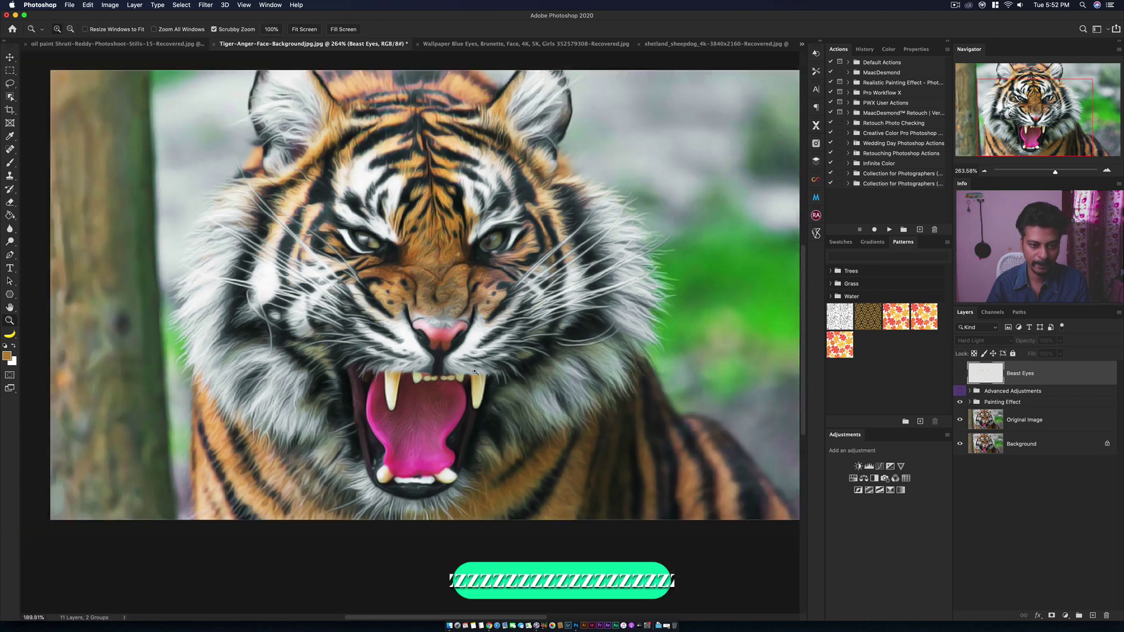
key("v")
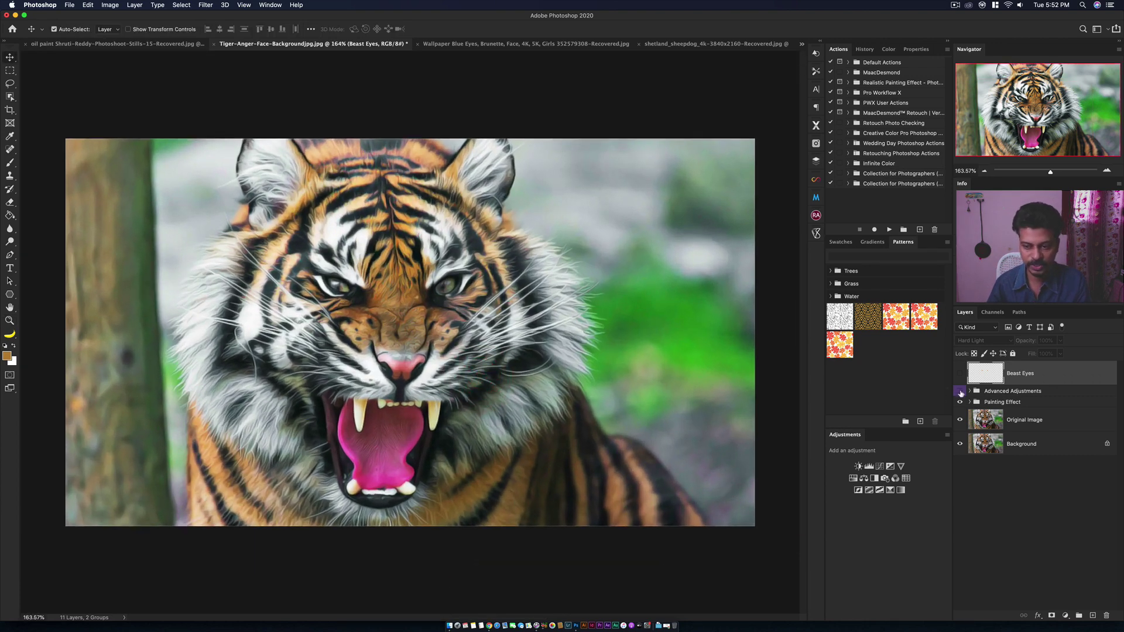
left_click(960, 391)
left_click(960, 373)
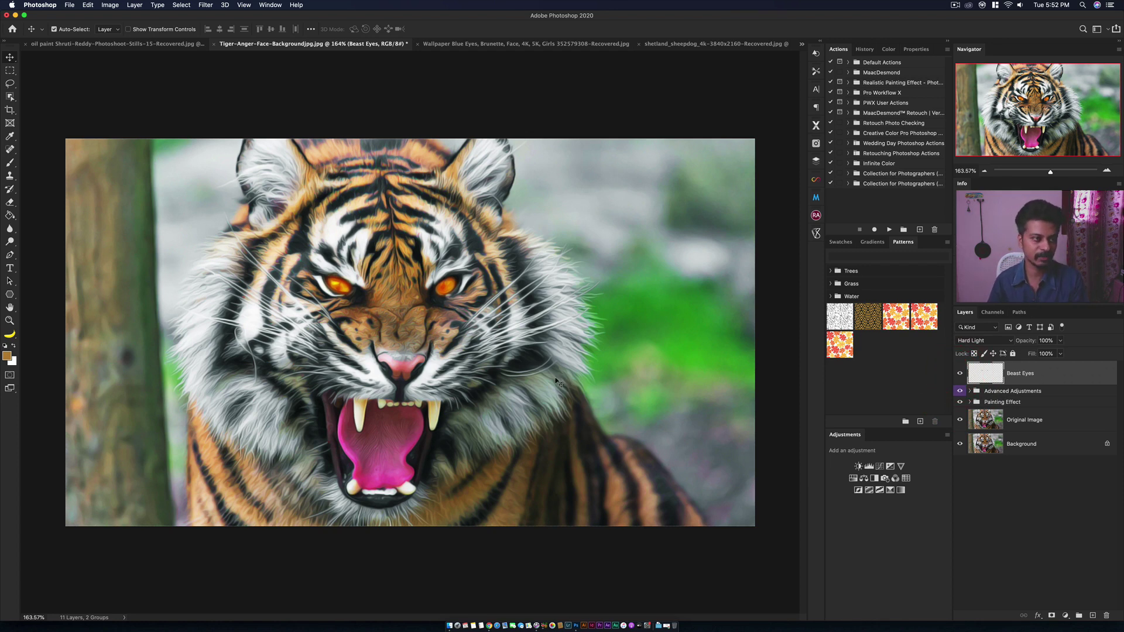
Turn on Advanced Adjustments in the woman portrait and sheepdog documents, comparing the dog before and after.
left_click(540, 44)
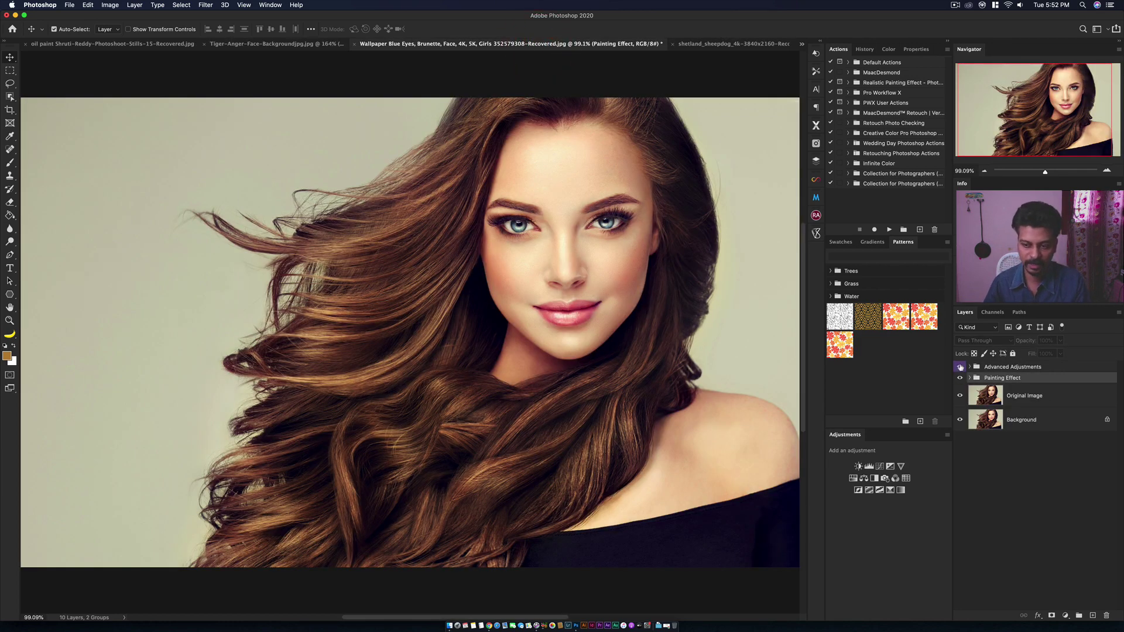
left_click(961, 368)
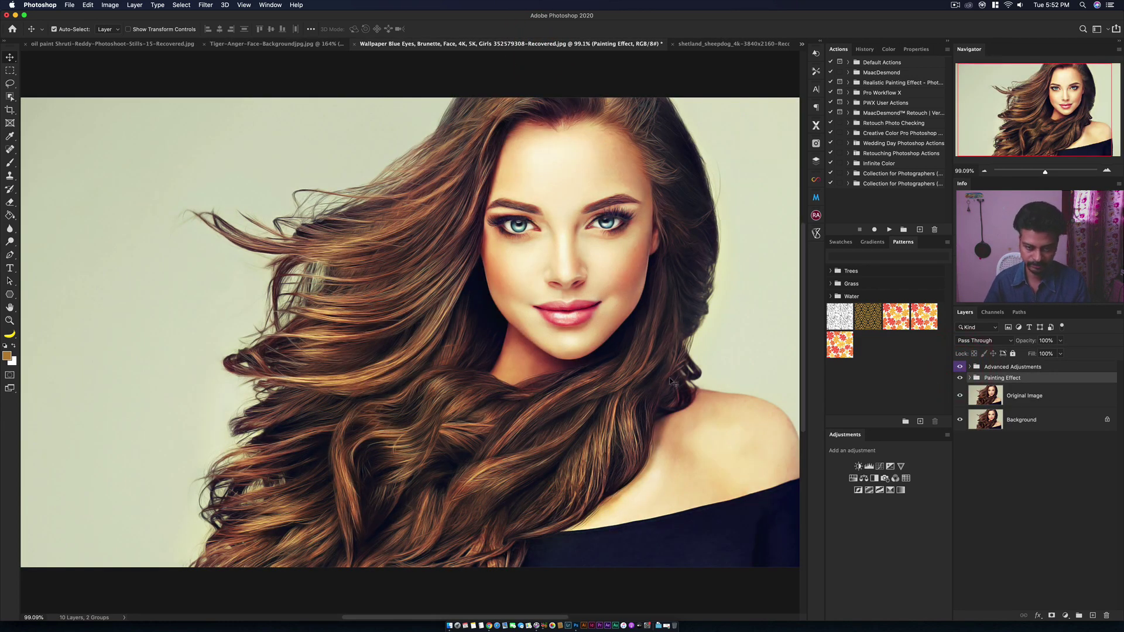
left_click(726, 46)
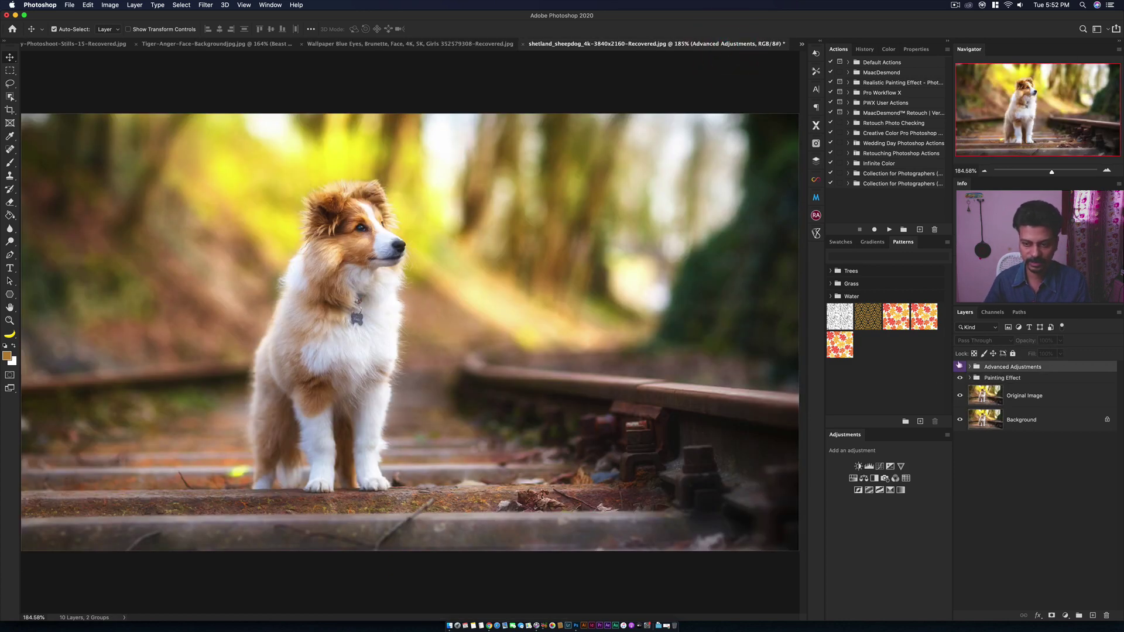
left_click(959, 366)
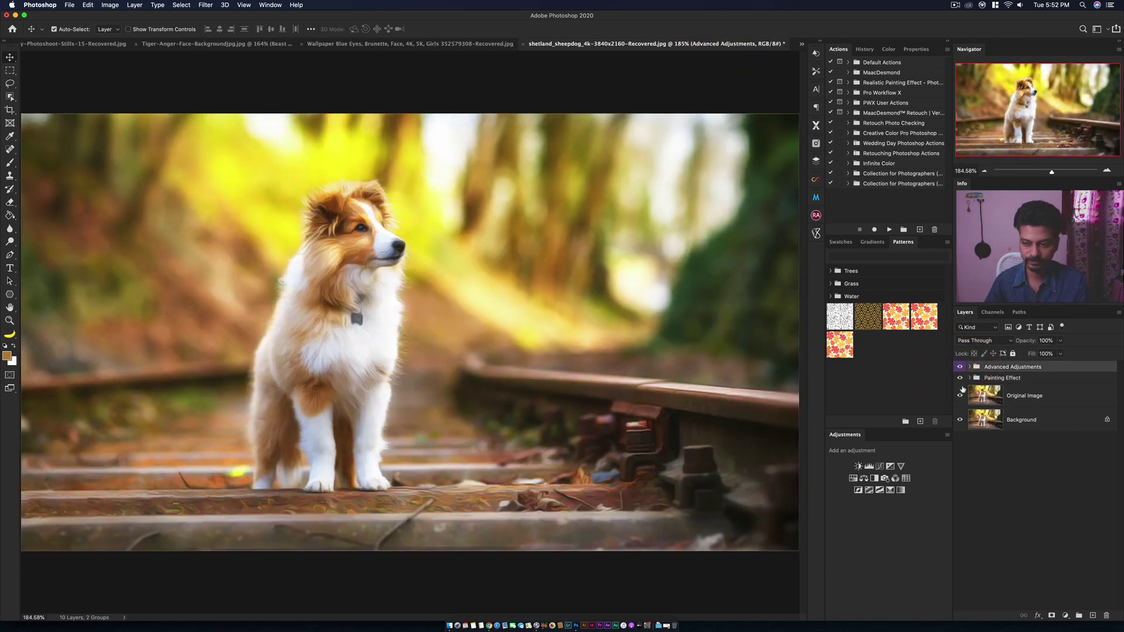
left_click(960, 369)
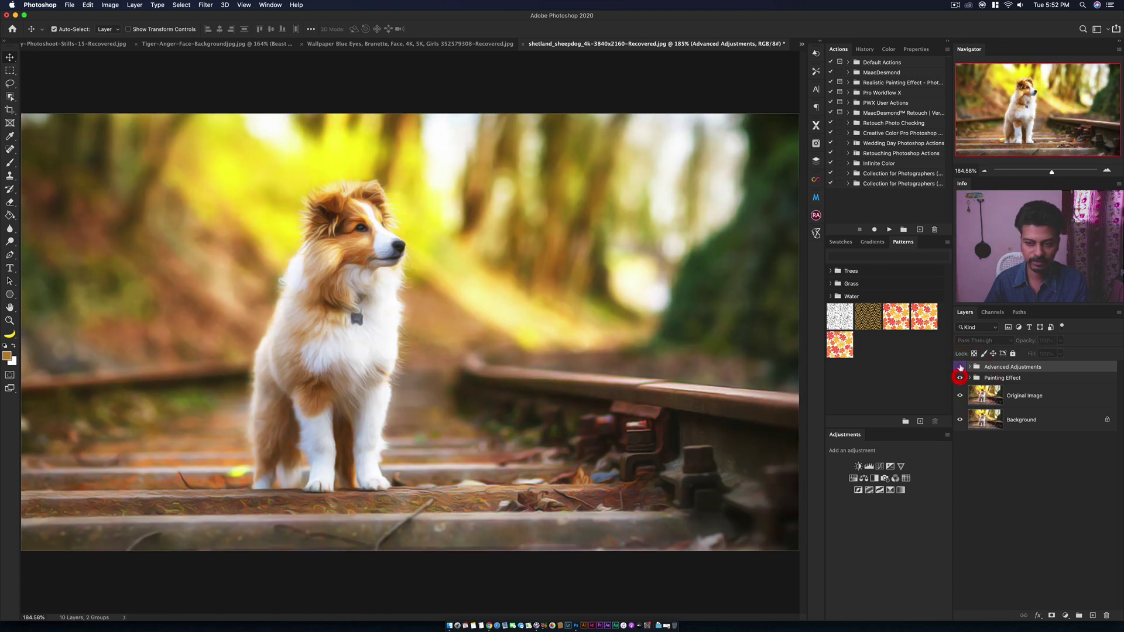
left_click(959, 368)
Toggle the portrait's Painting Effect group off and back on to compare.
left_click(448, 44)
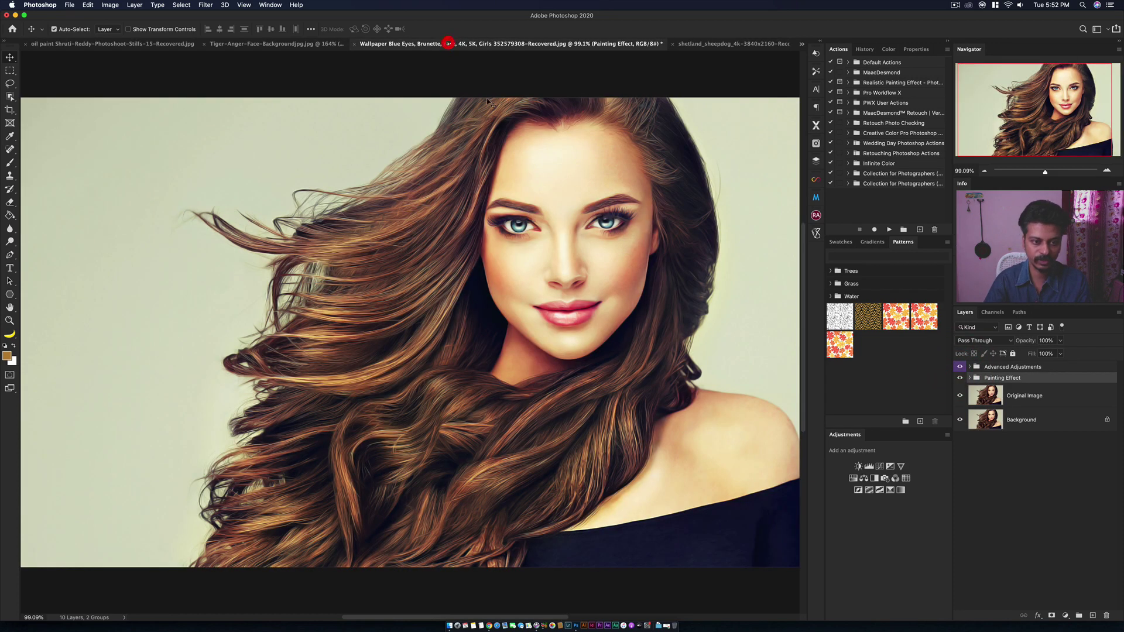
left_click(960, 379)
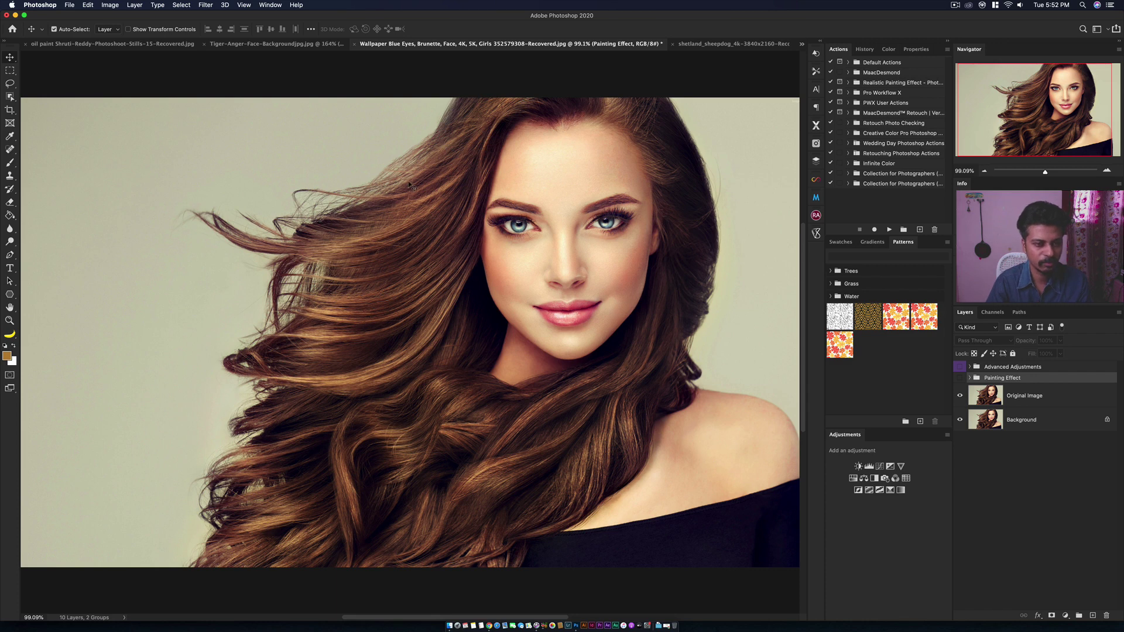
left_click(960, 380)
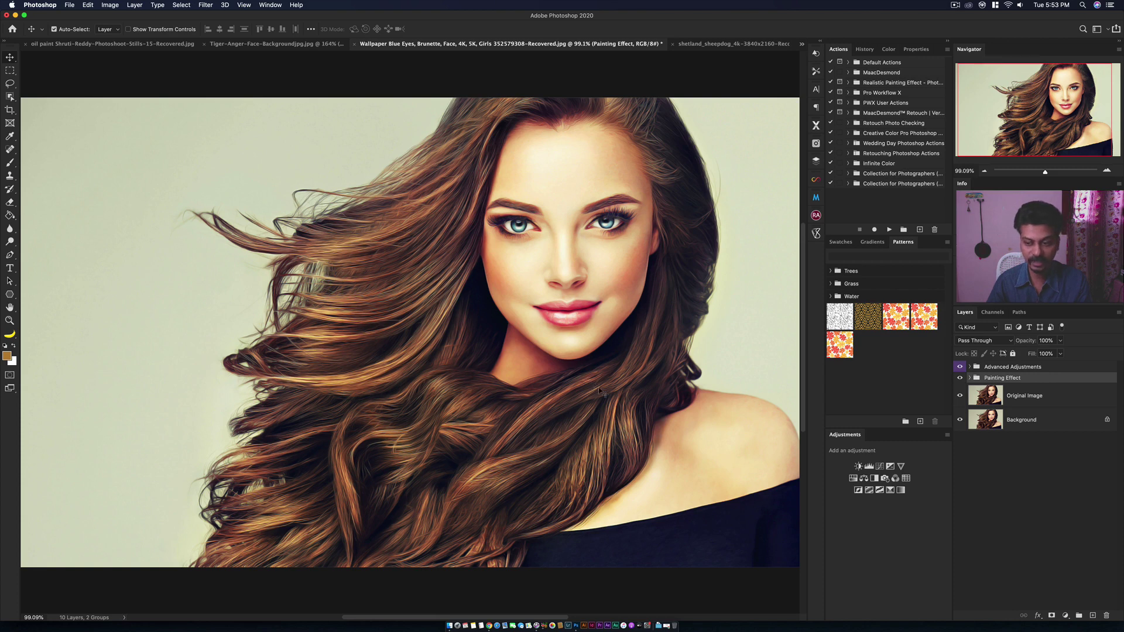
Delete the Painting Effect, Advanced Adjustments groups and Original Image layer.
left_click_drag(960, 397, 961, 367)
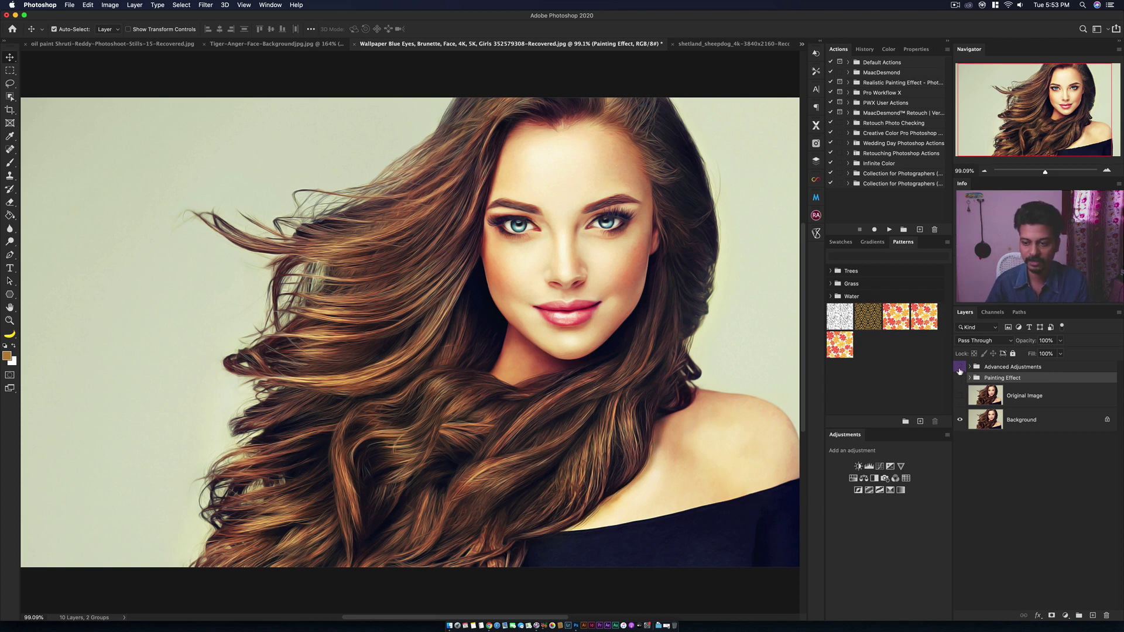
left_click(995, 395)
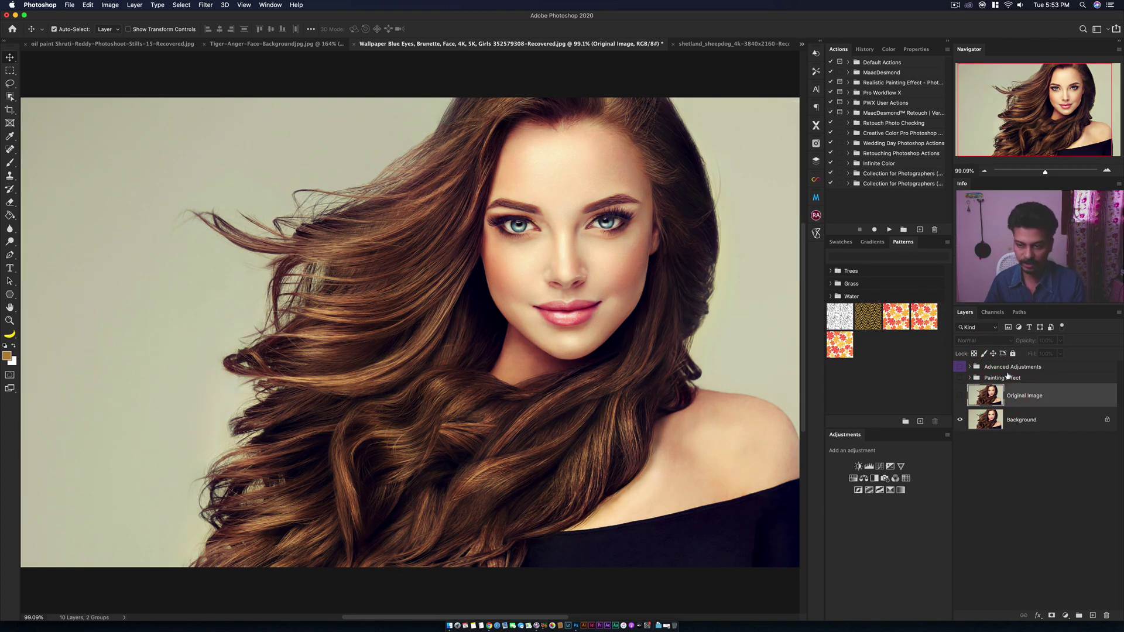
left_click(1013, 372)
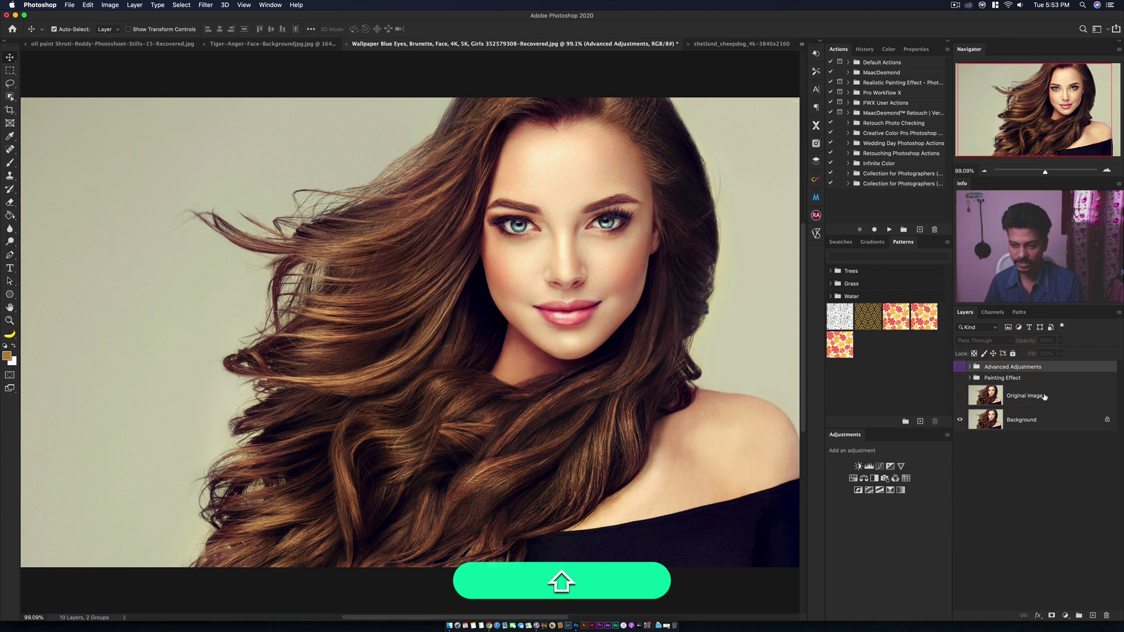
left_click(1039, 397, "shift")
key("BackSpace")
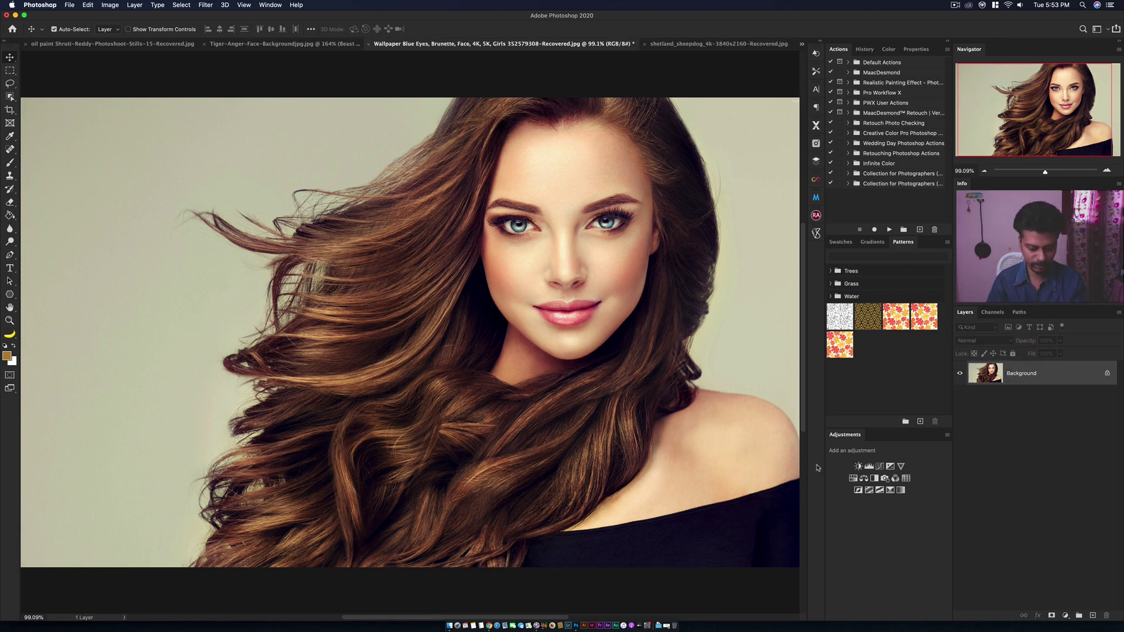
Check in Image Size that the photo is 3840 × 2160, then cancel without resizing.
key("alt+super")
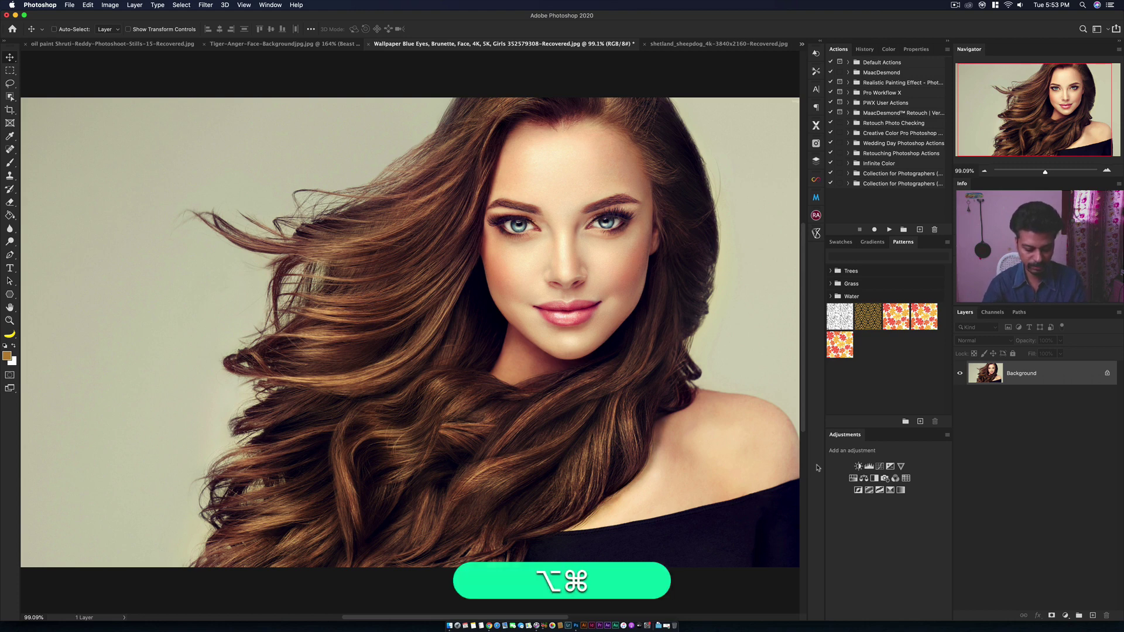
key("alt+super+i")
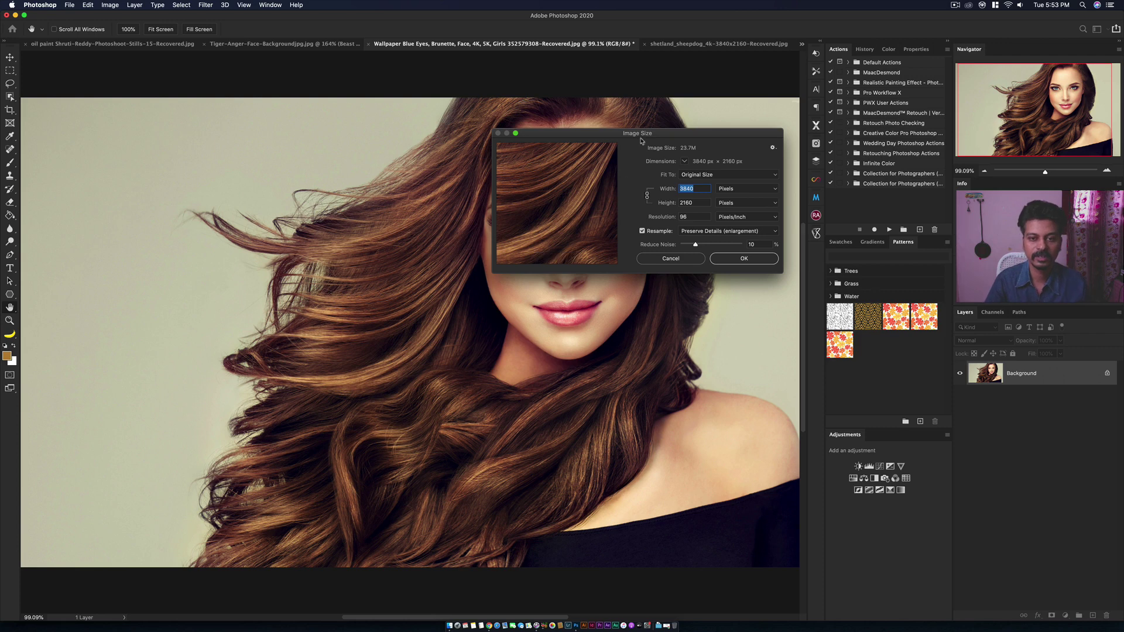
left_click_drag(644, 134, 561, 202)
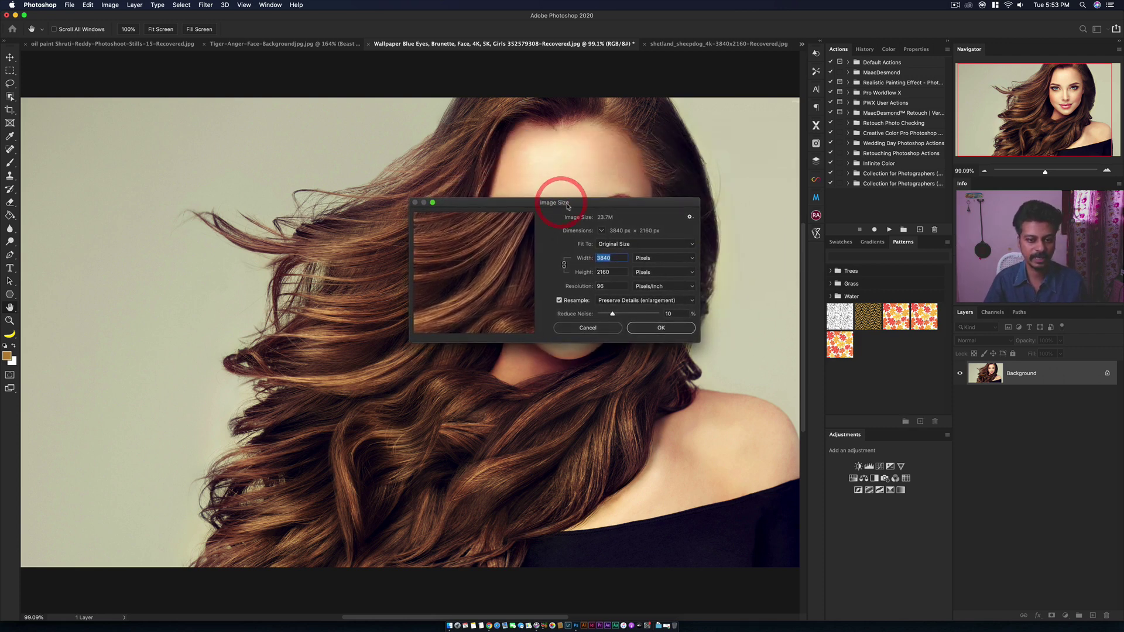
left_click(588, 328)
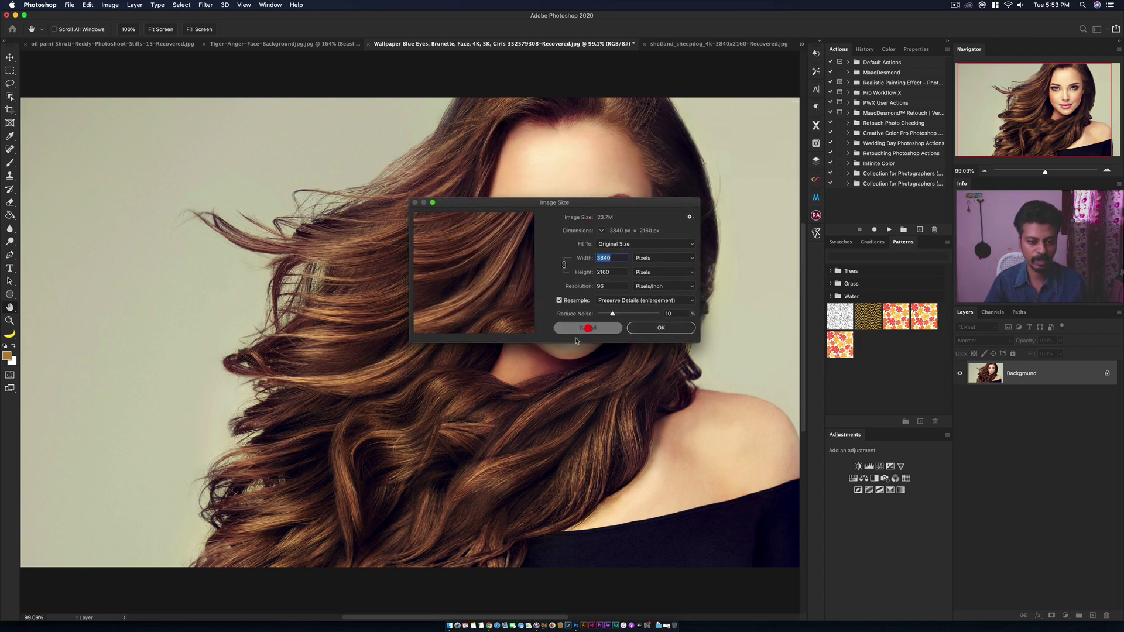
left_click(110, 4)
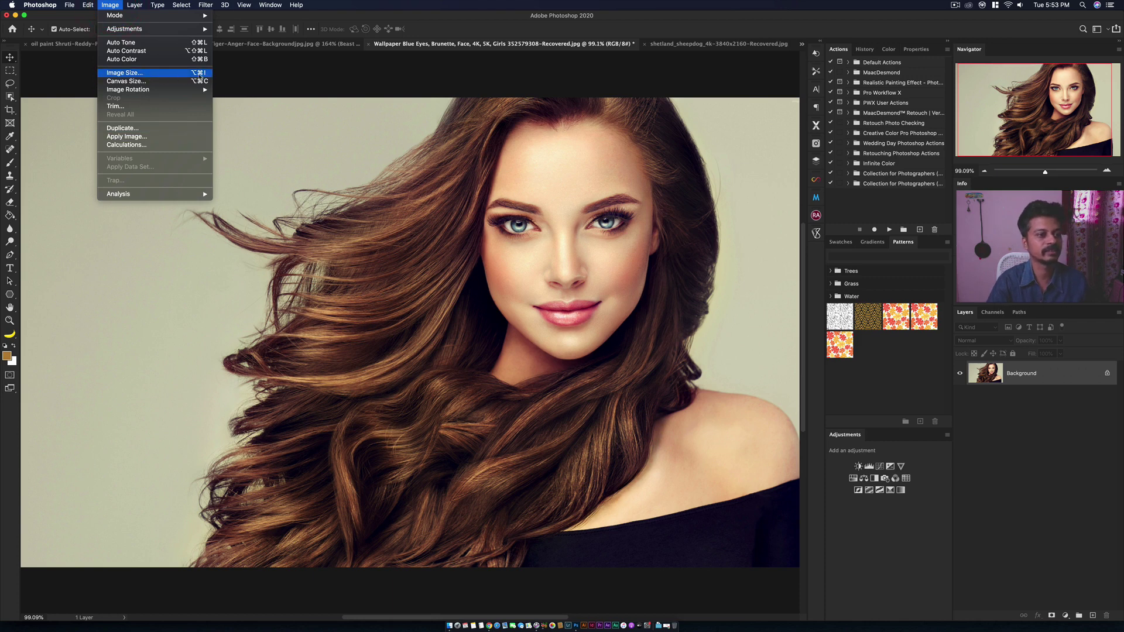
left_click(156, 72)
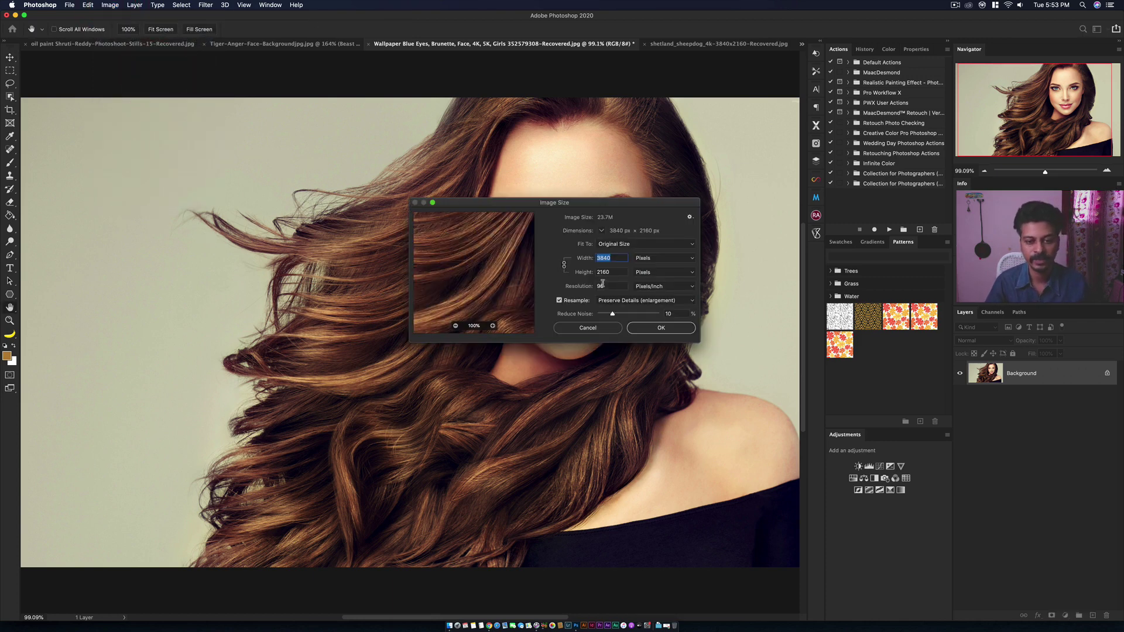
left_click(611, 270)
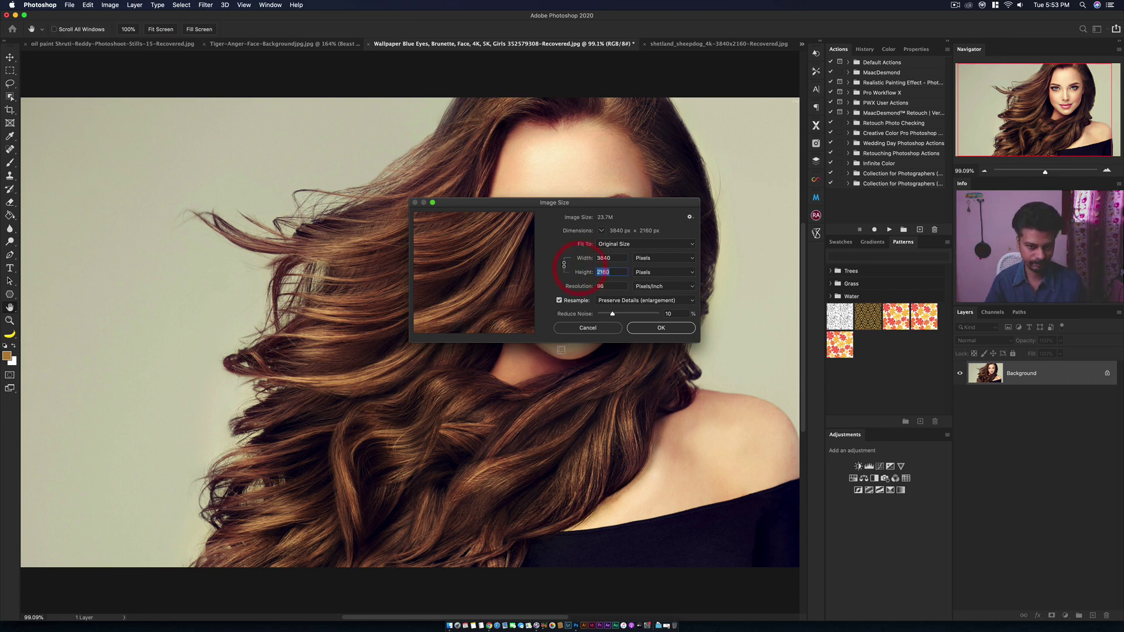
left_click(588, 329)
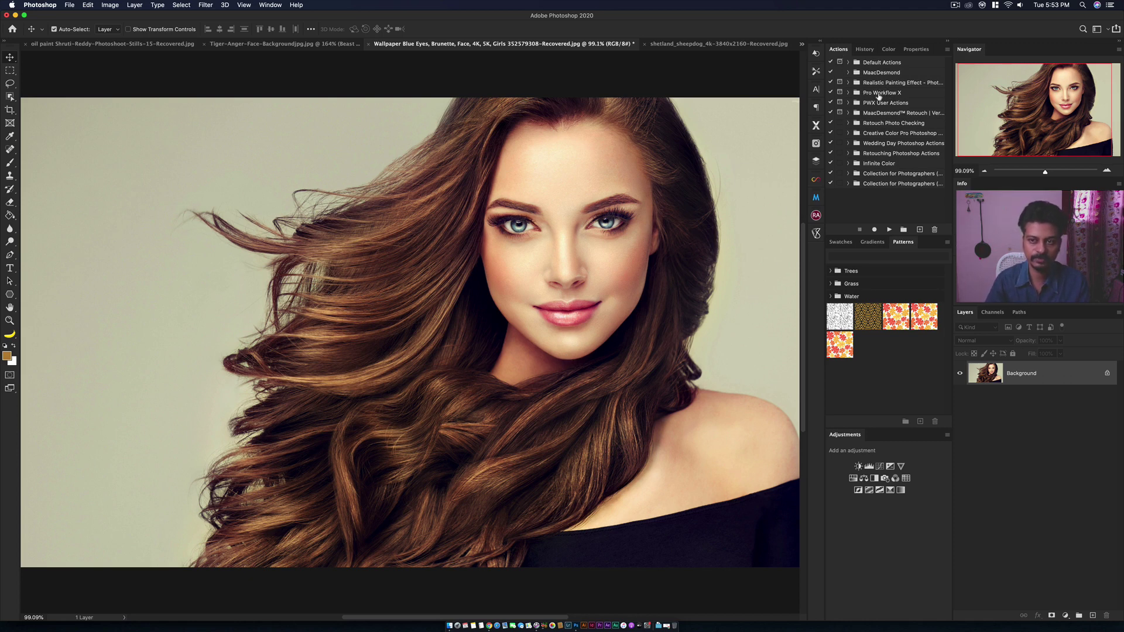
Expand the Realistic Painting Effect set in the Actions panel and play its action on the portrait.
left_click(947, 49)
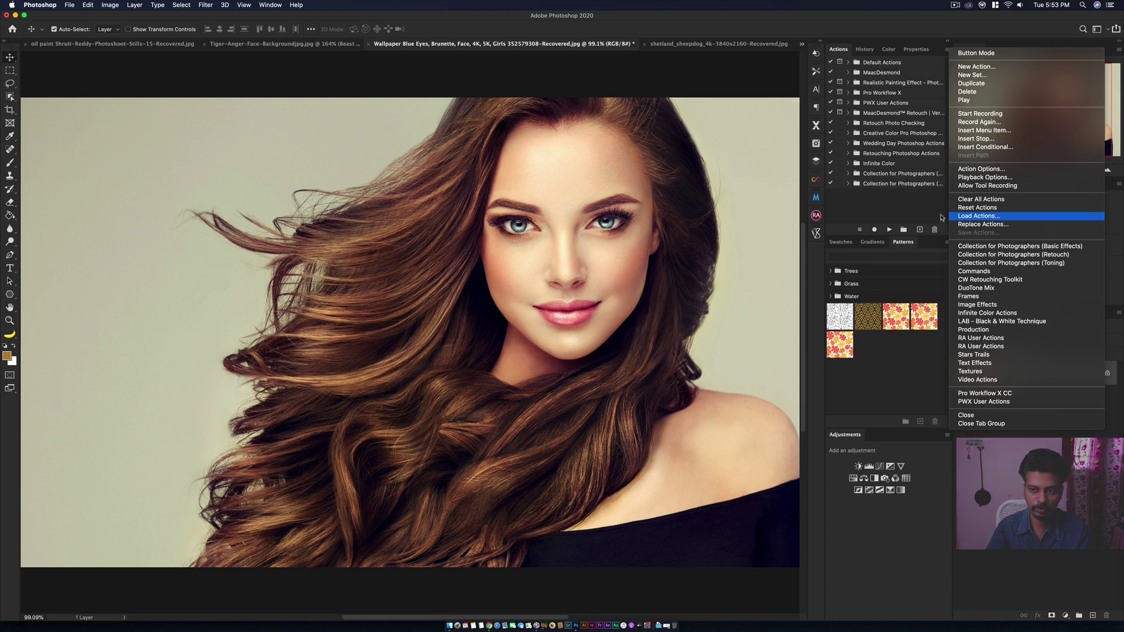
left_click(895, 204)
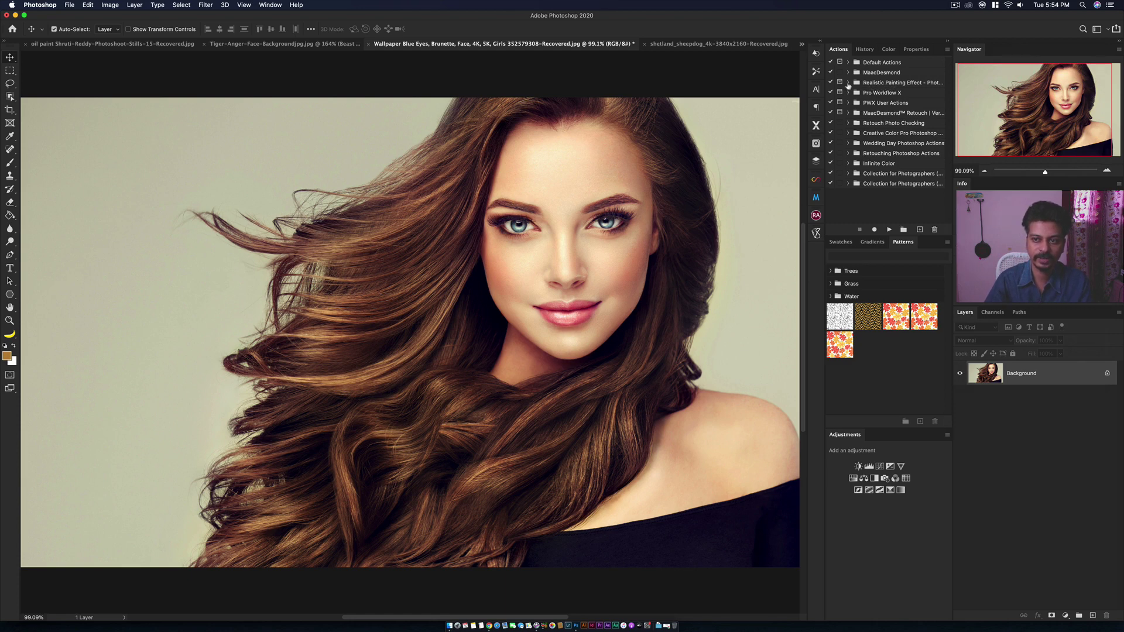
left_click(849, 83)
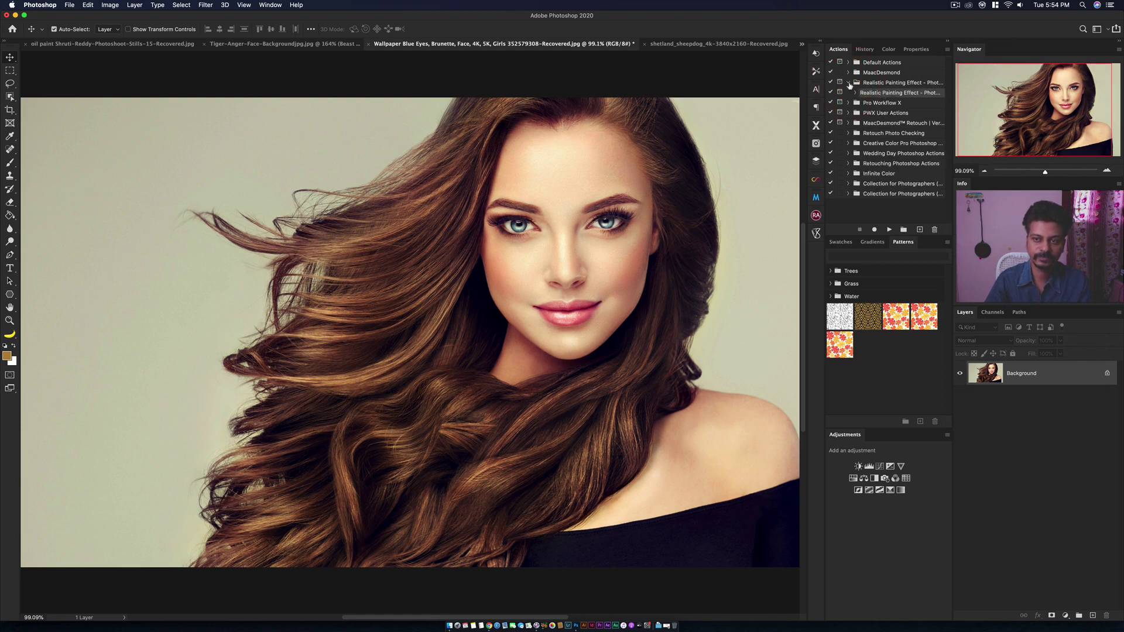
left_click(848, 83)
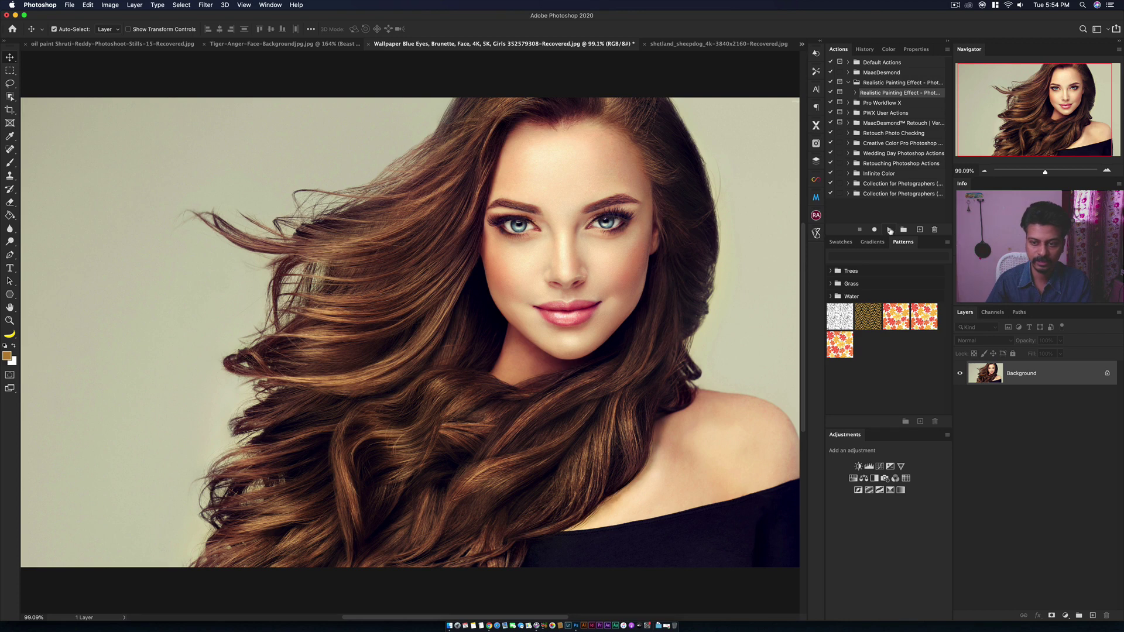
left_click(889, 230)
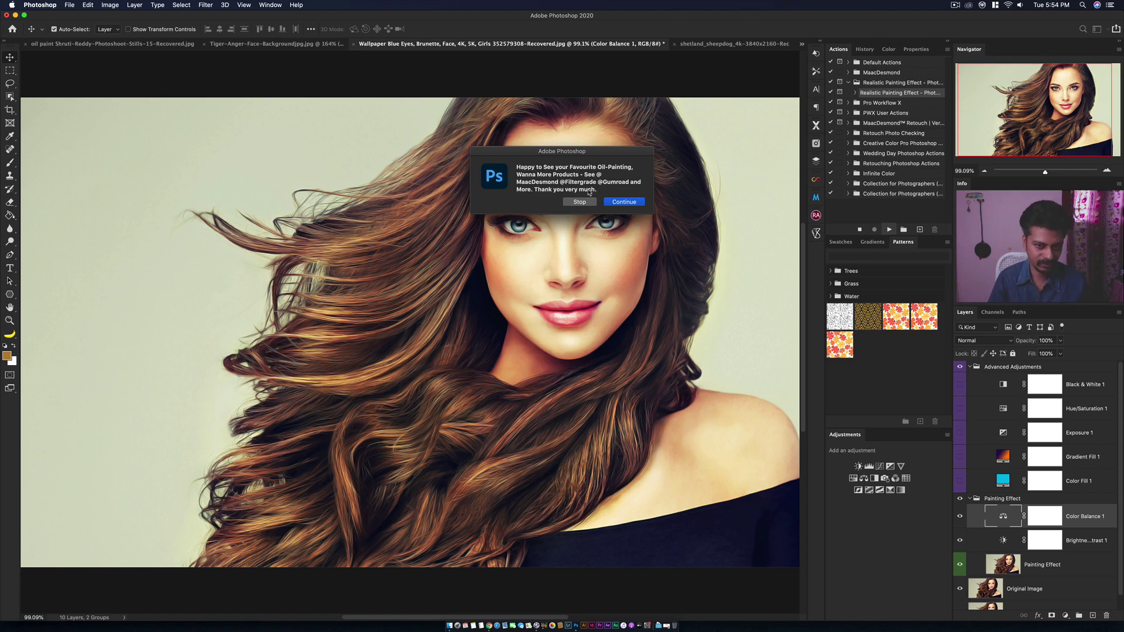
Let the action continue past its message, then collapse both groups and select Original Image.
left_click(629, 206)
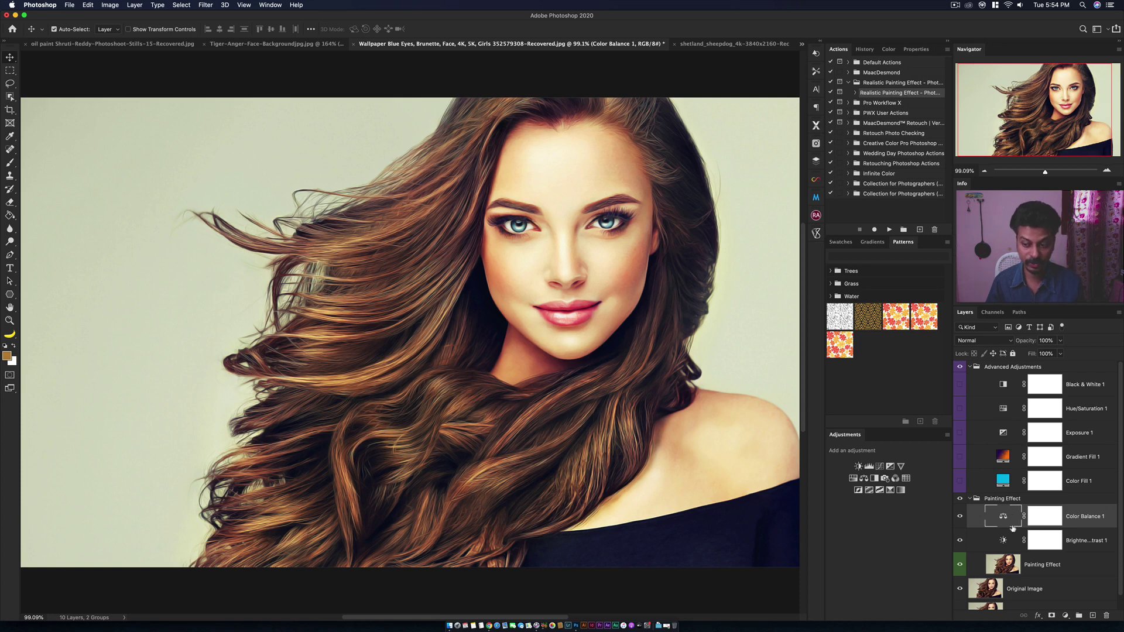
left_click(971, 367)
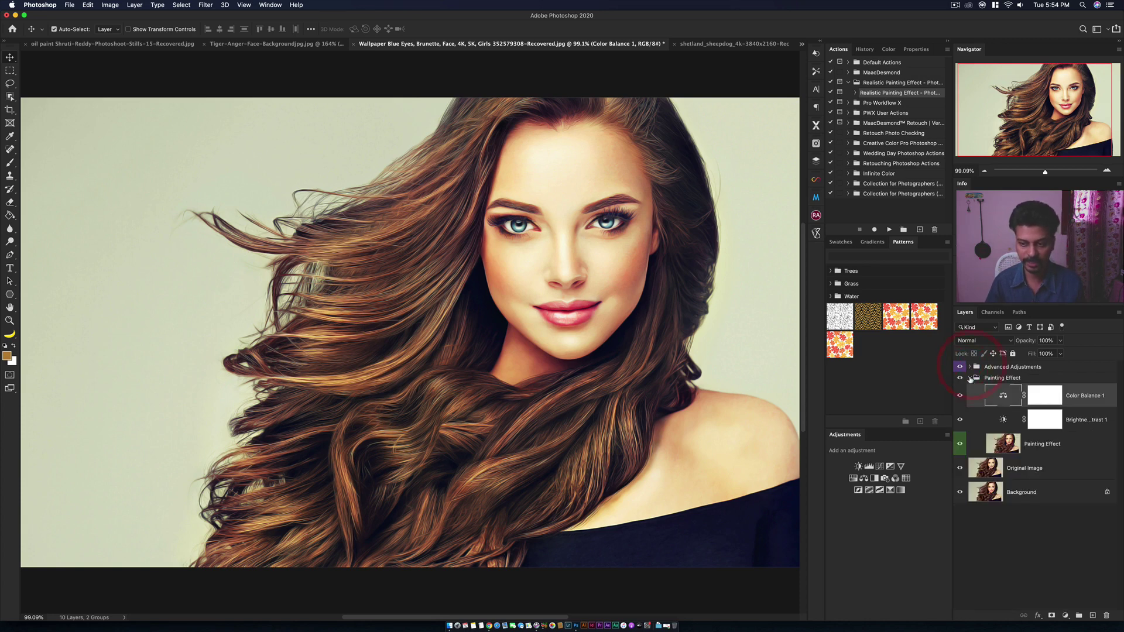
left_click(970, 378)
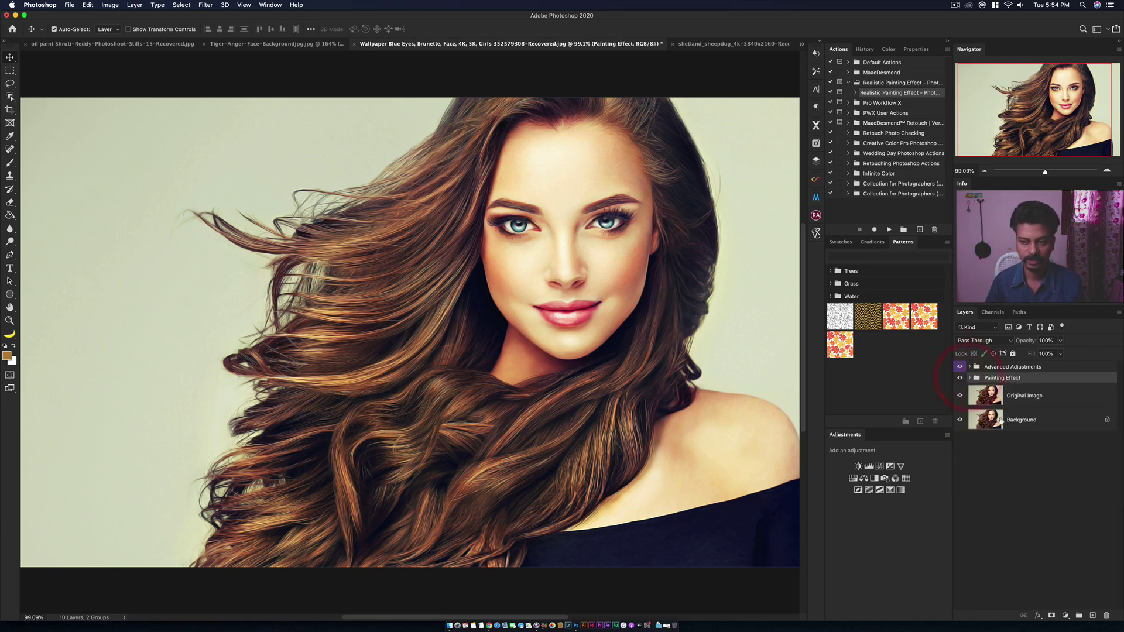
left_click(1033, 402)
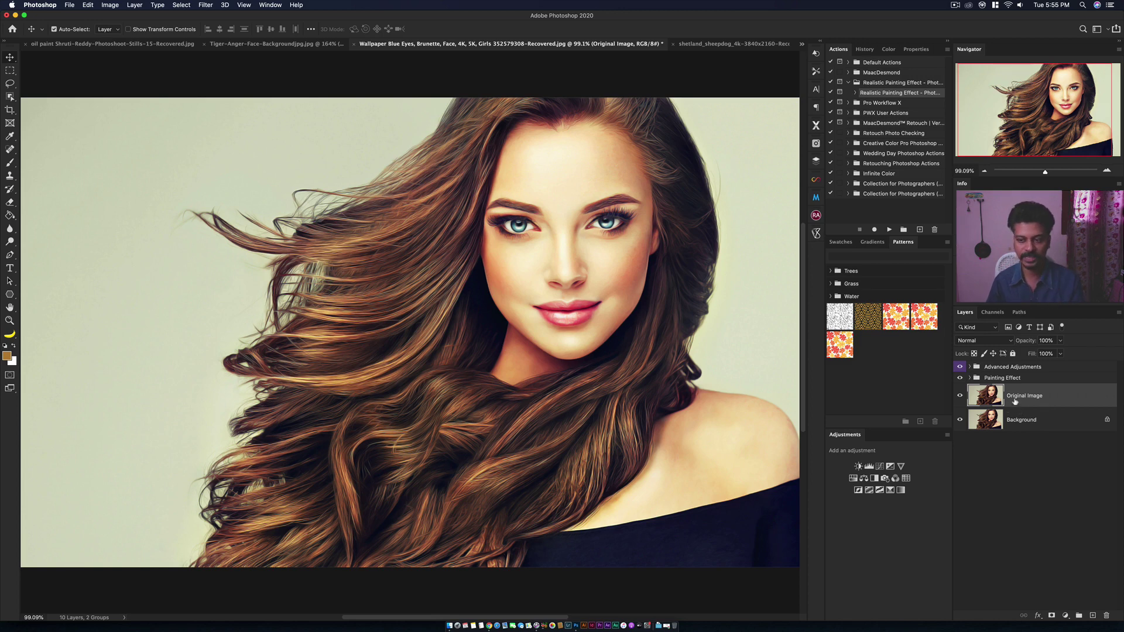
Hide Brightness/Contrast inside the Painting Effect group and toggle the Painting Effect layer.
left_click(969, 378)
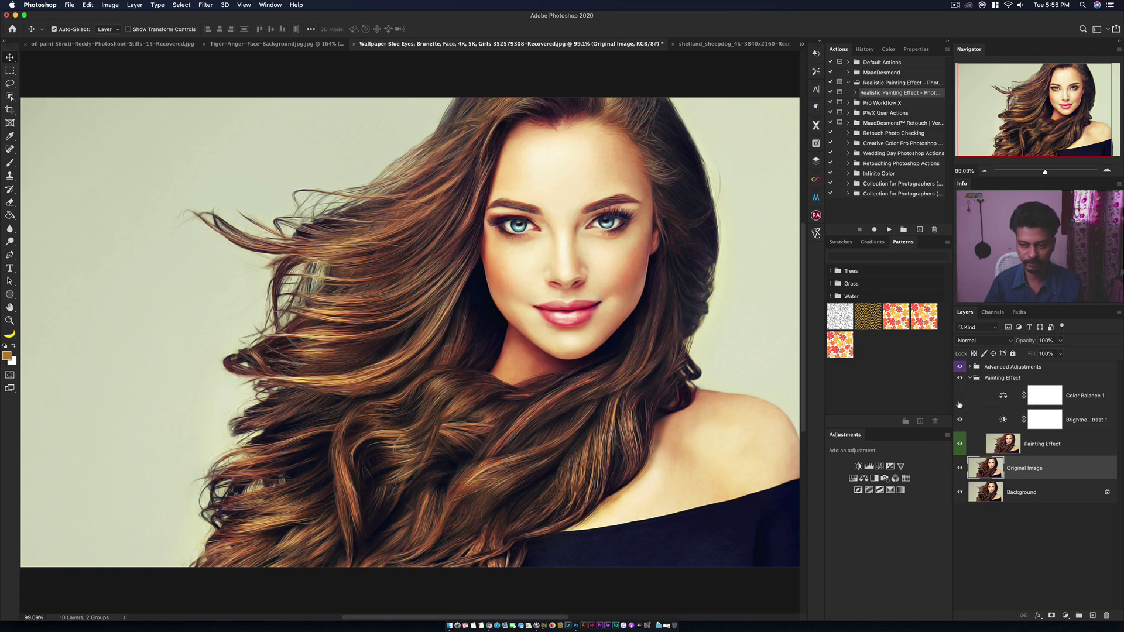
left_click(959, 420)
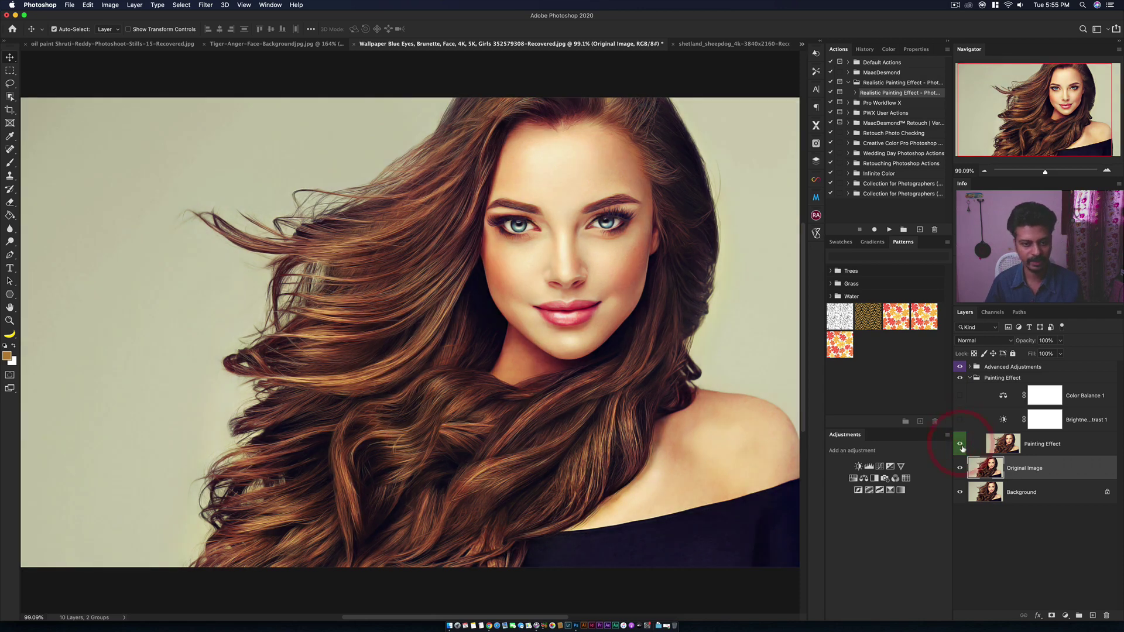
left_click(960, 445)
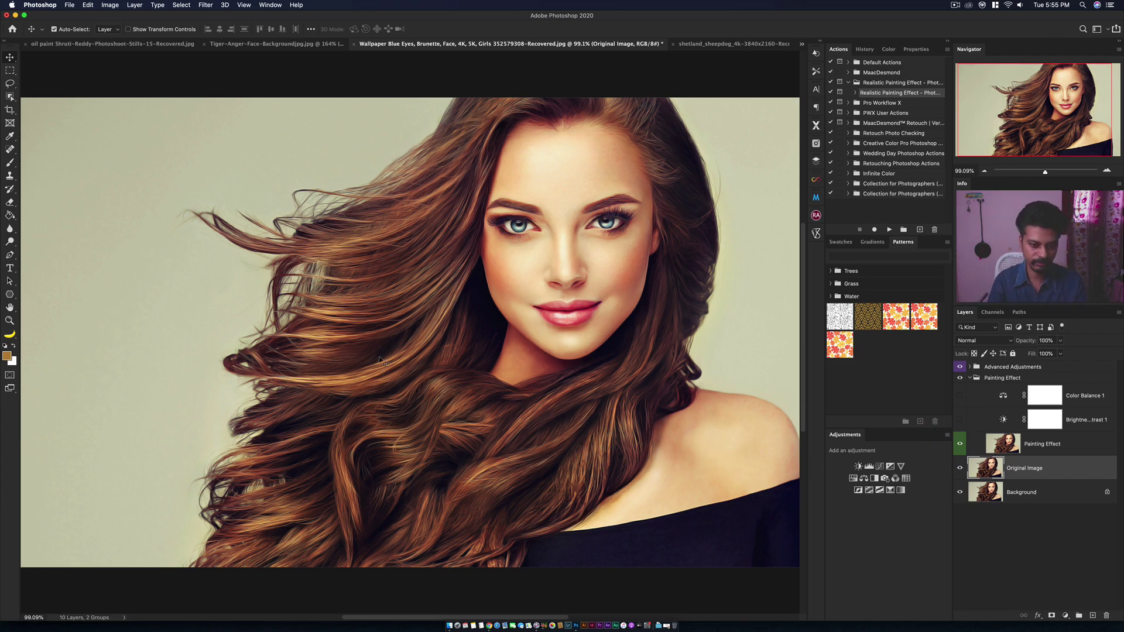
Zoom in on the painted hair and face, then turn Brightness/Contrast 1 back on.
key("z")
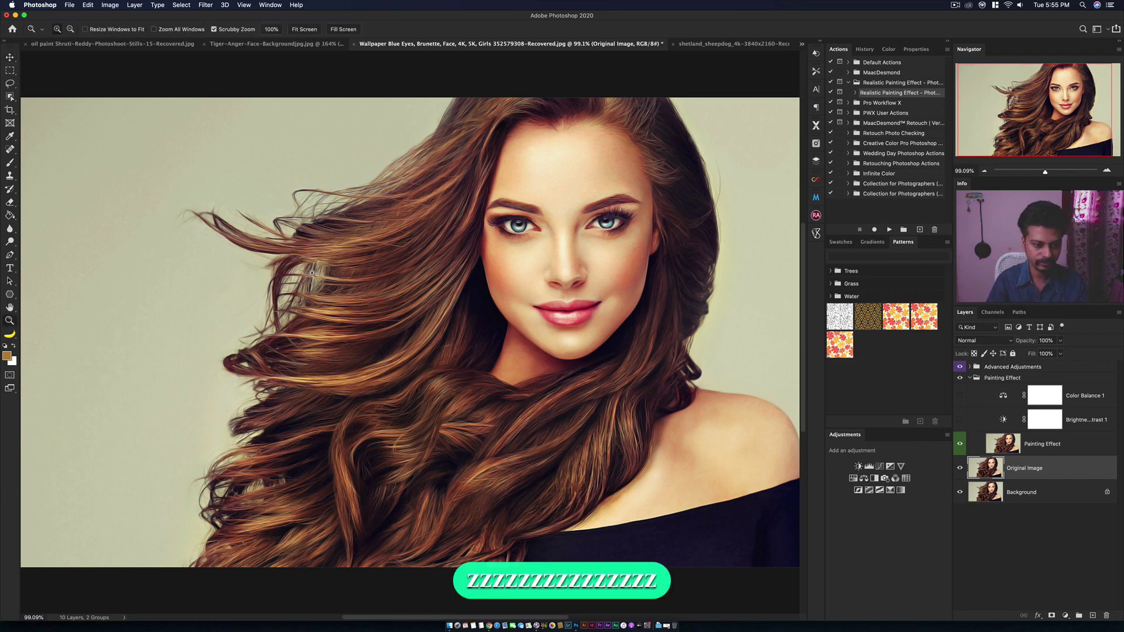
mouse_move(337, 290)
left_mouse_down()
mouse_move(393, 305)
mouse_move(370, 303)
left_mouse_up()
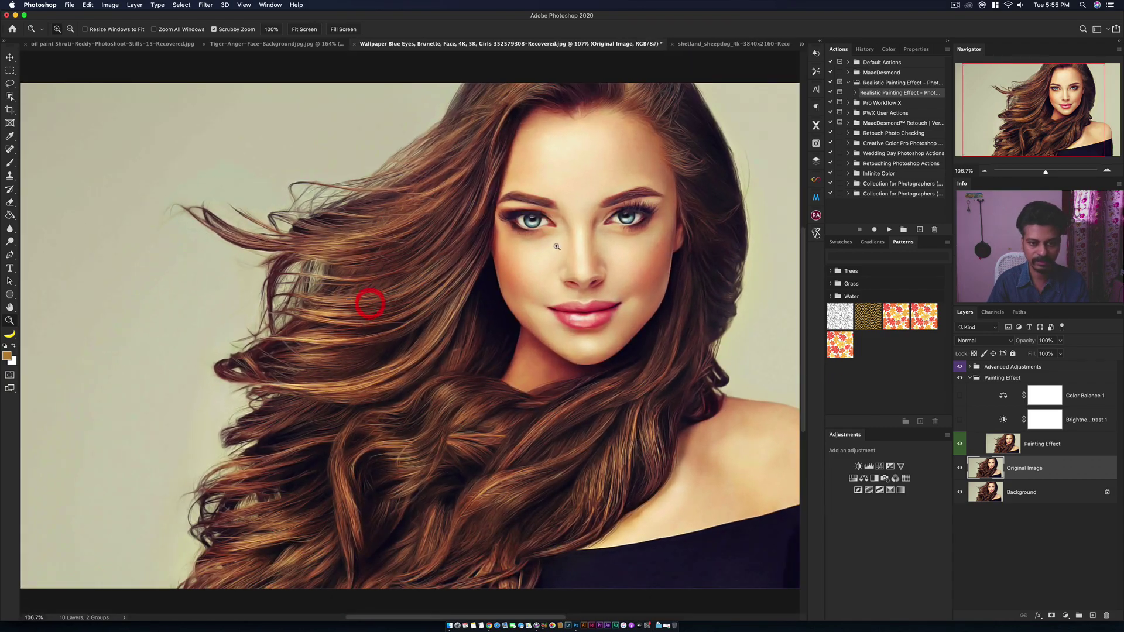
mouse_move(557, 247)
left_mouse_down()
mouse_move(605, 237)
mouse_move(587, 237)
left_mouse_up()
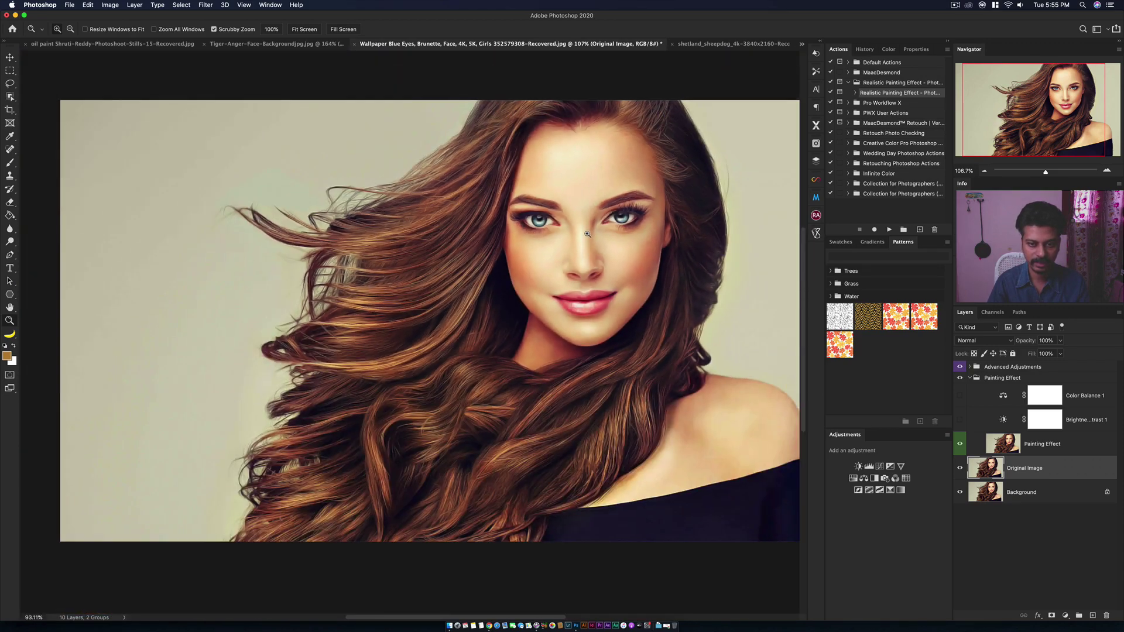
key("v")
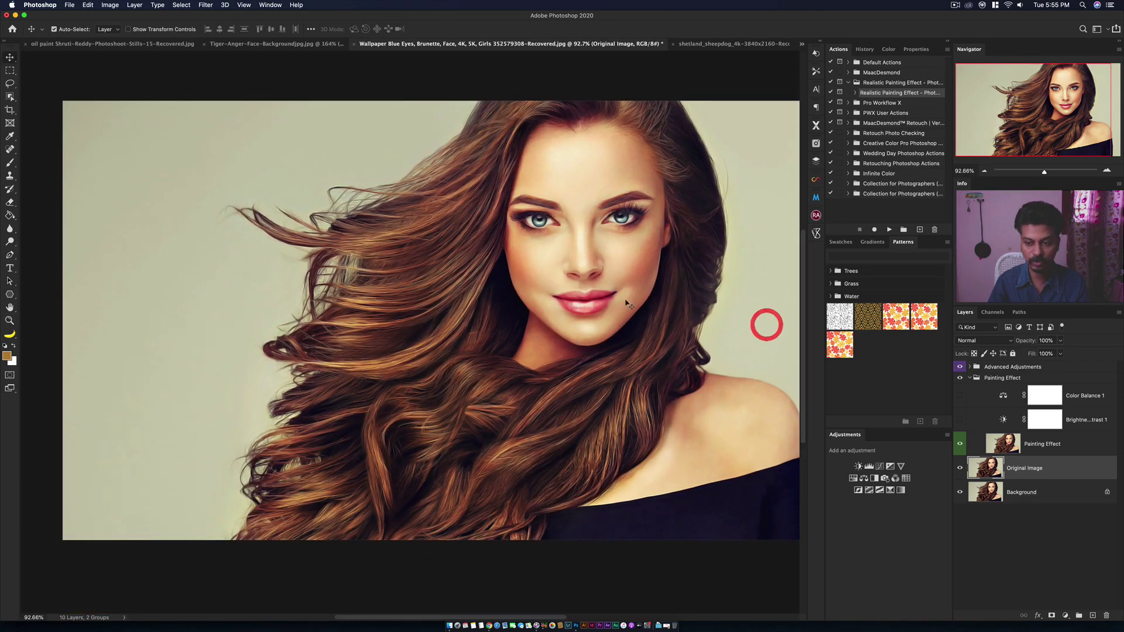
left_click(960, 419)
left_click(1002, 419)
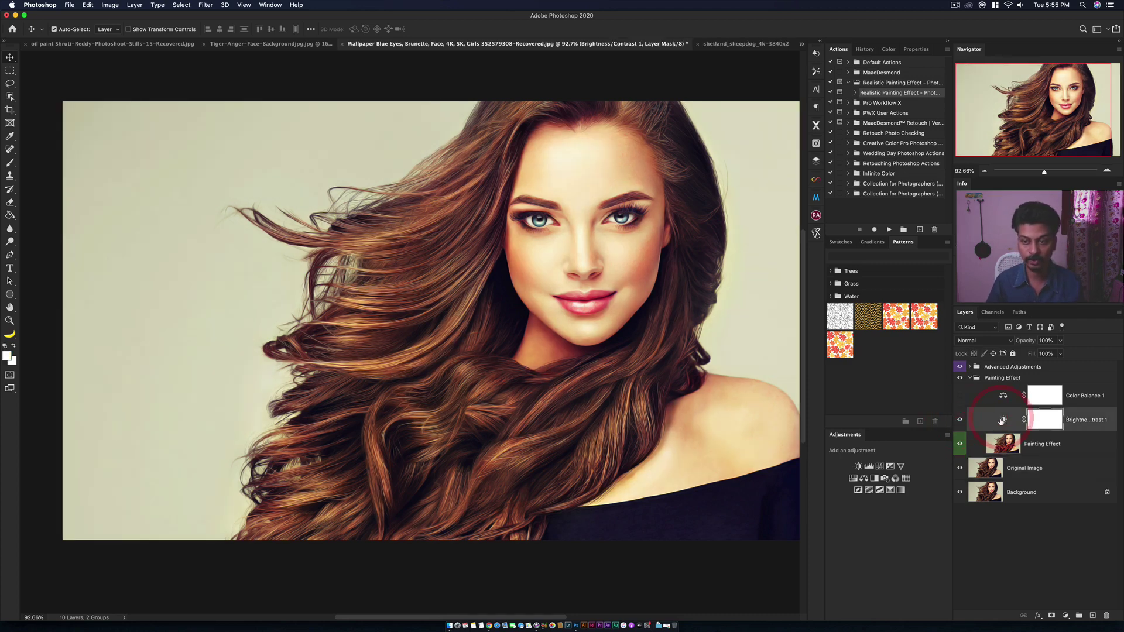
Set Color Balance midtones to +27, -5, -10 and lower Brightness/Contrast contrast to -7.
double_click(1002, 419)
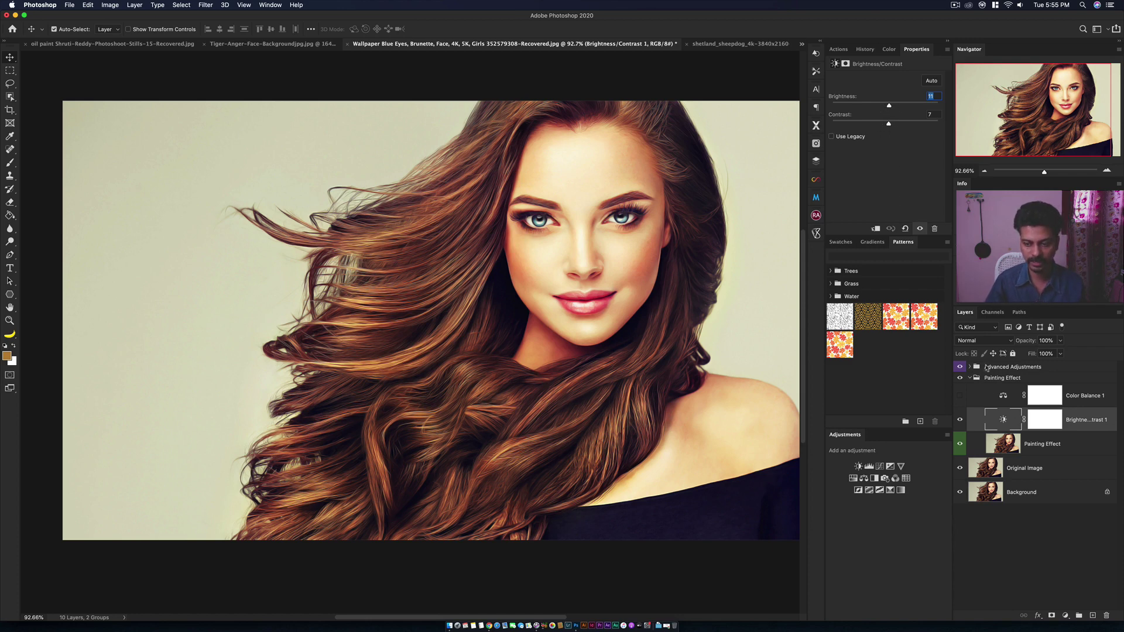
left_click(960, 397)
left_click(1003, 396)
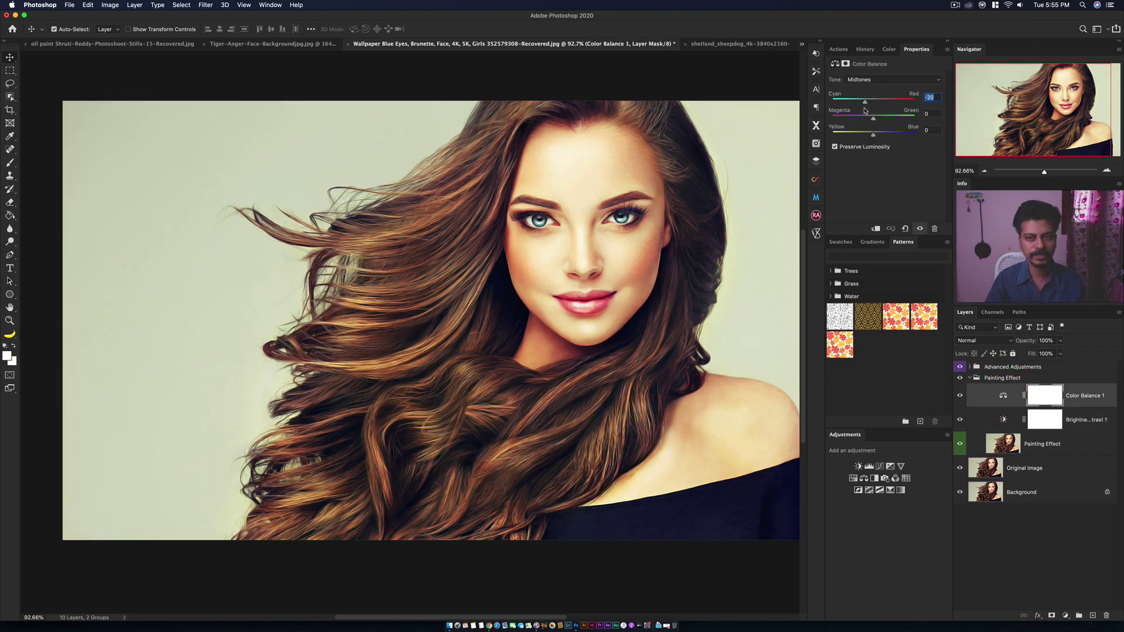
mouse_move(866, 103)
left_mouse_down()
mouse_move(854, 109)
mouse_move(877, 108)
mouse_move(877, 121)
mouse_move(860, 120)
mouse_move(885, 105)
left_mouse_up()
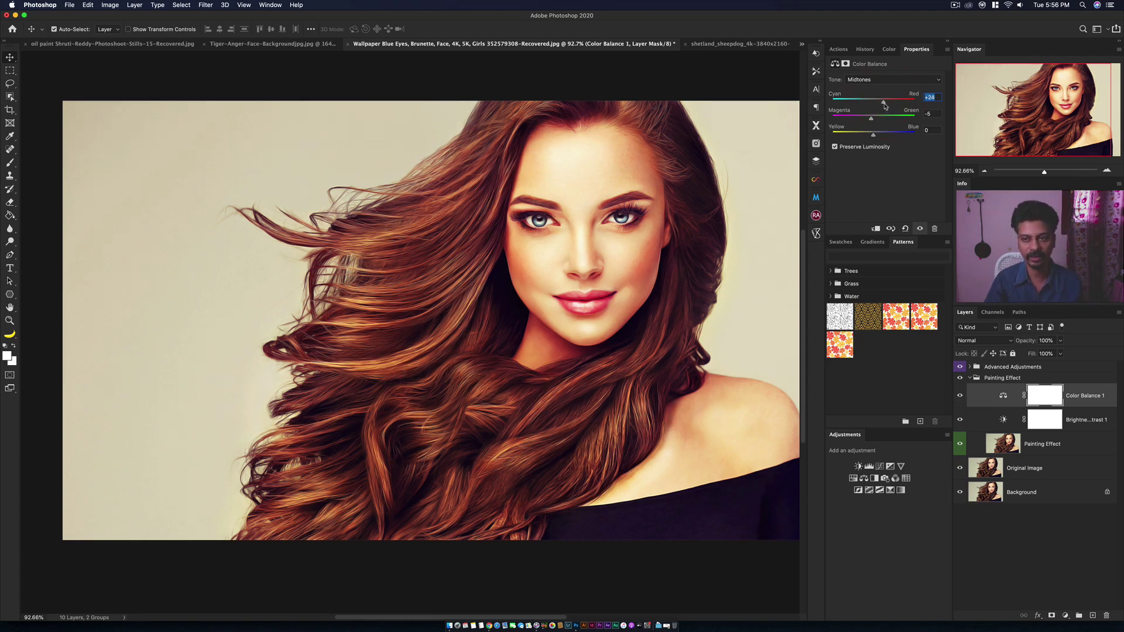
left_click_drag(873, 134, 867, 137)
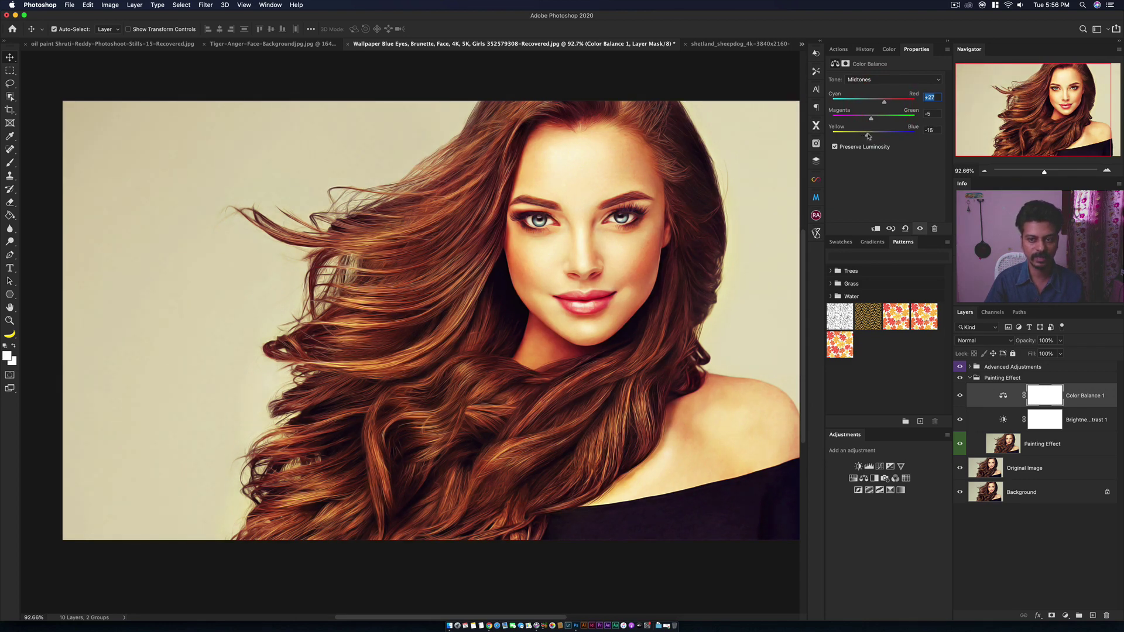
left_click(883, 178)
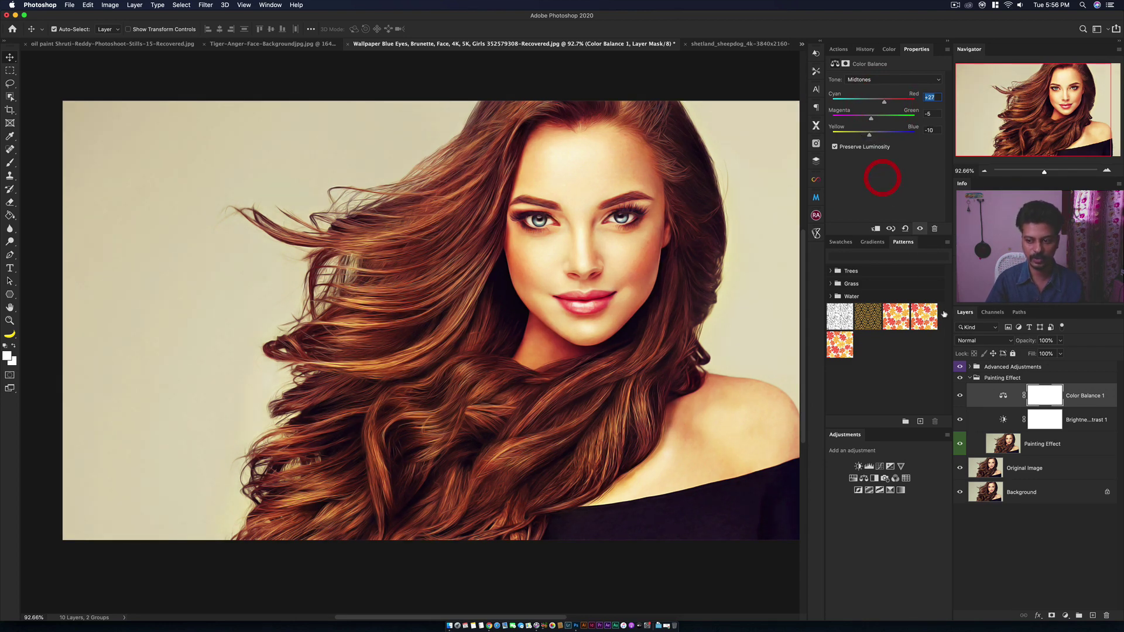
left_click(998, 421)
left_click_drag(888, 108, 886, 125)
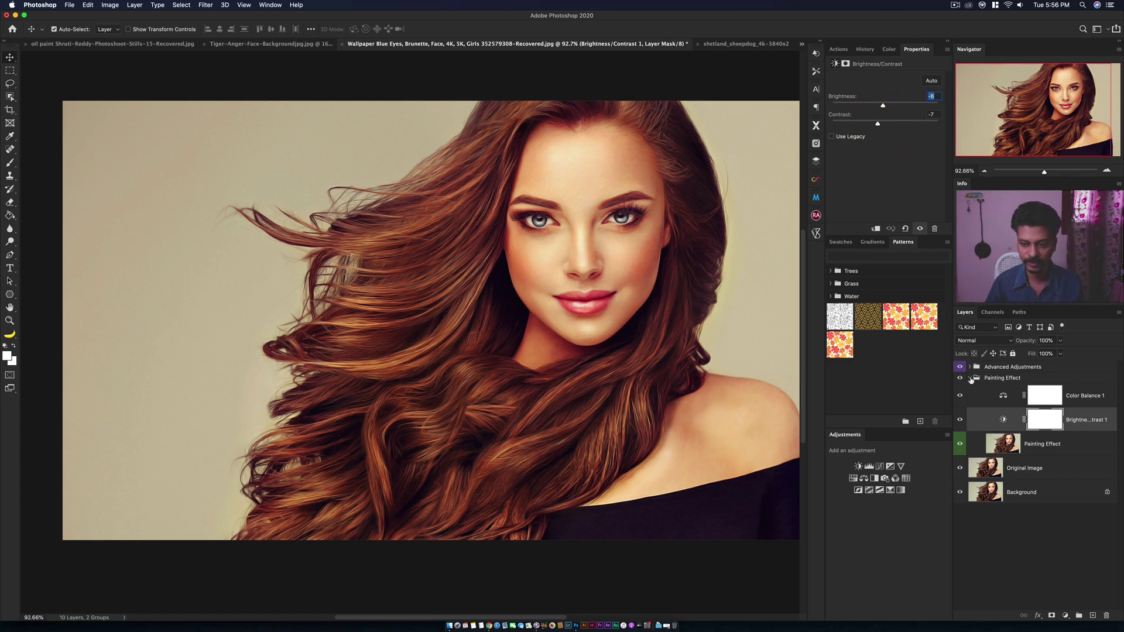
Expand the Advanced Adjustments group and preview the Black & White 1 look, leaving it hidden.
left_click(970, 379)
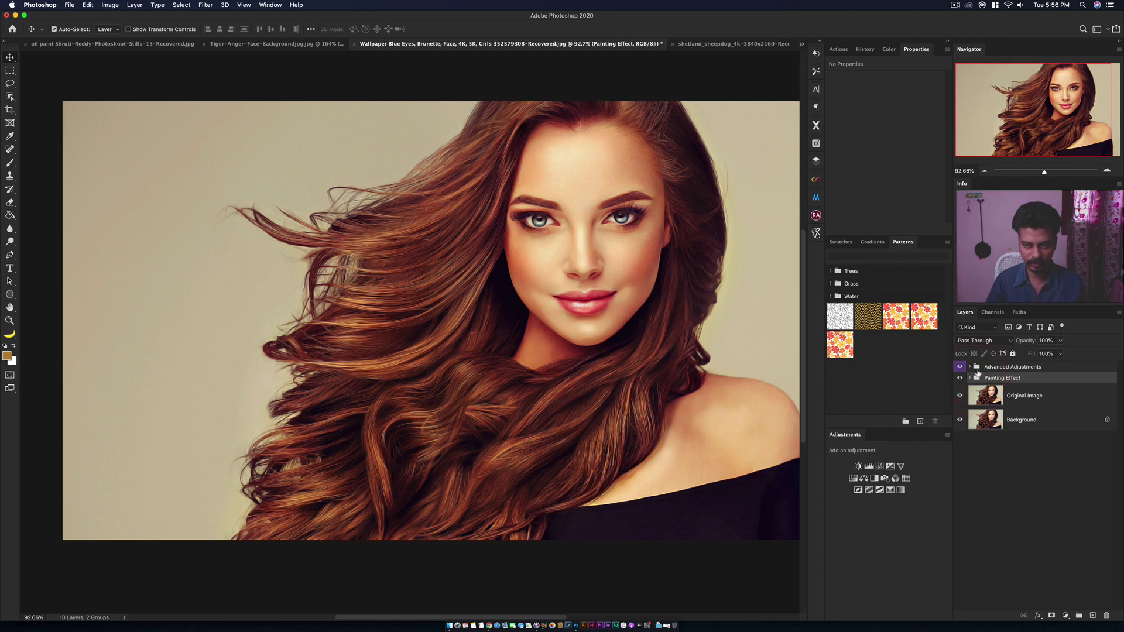
left_click(971, 367)
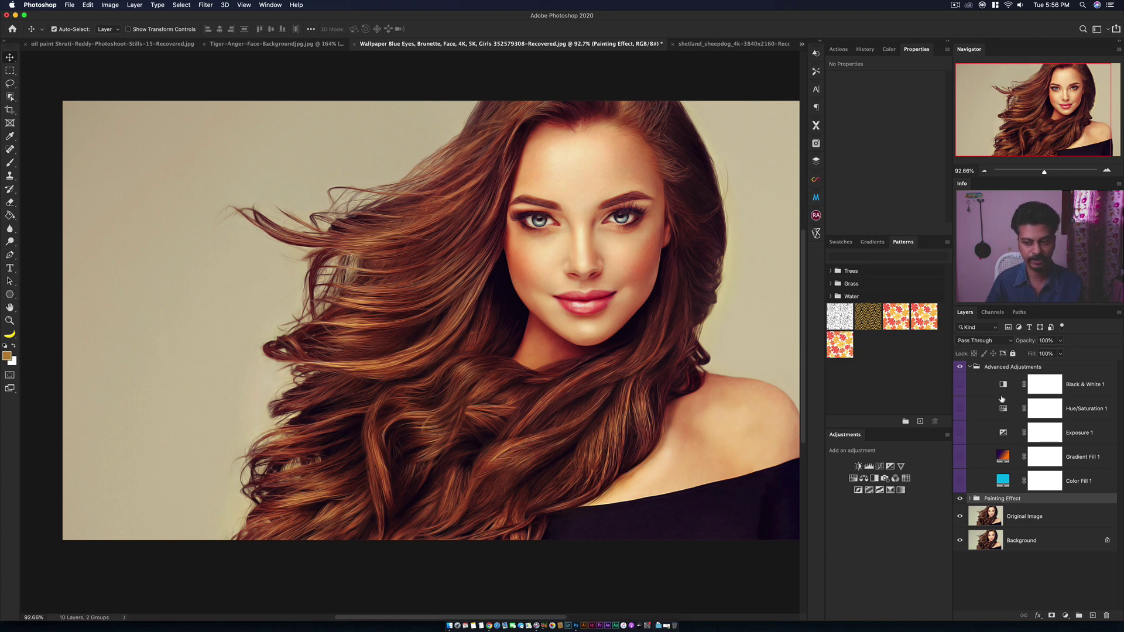
left_click(960, 385)
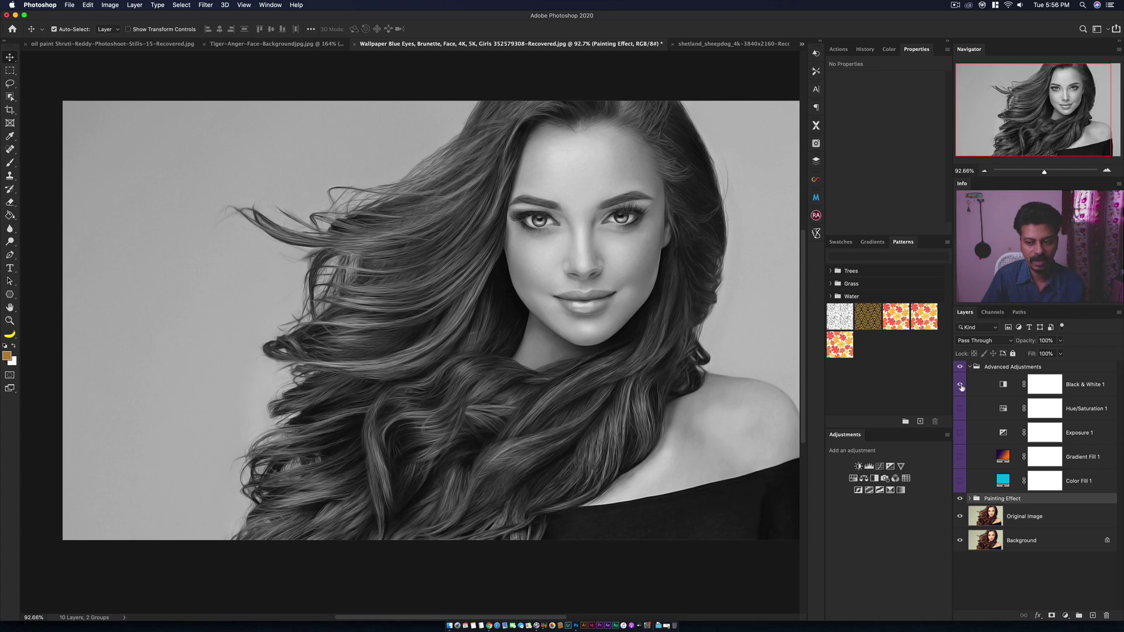
left_click(960, 385)
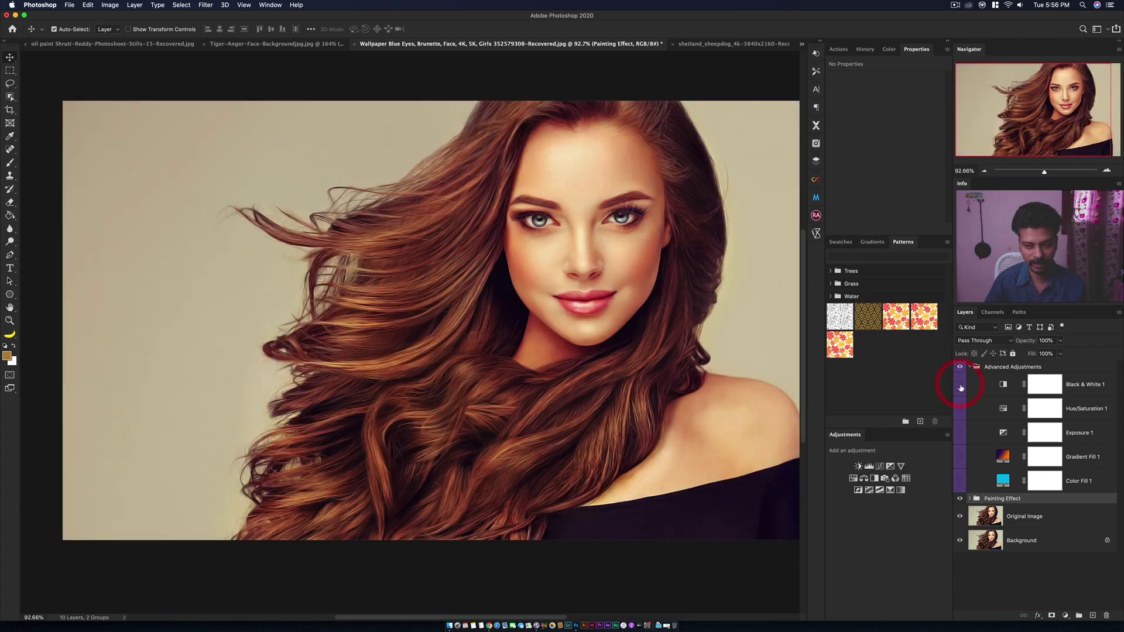
left_click(960, 385)
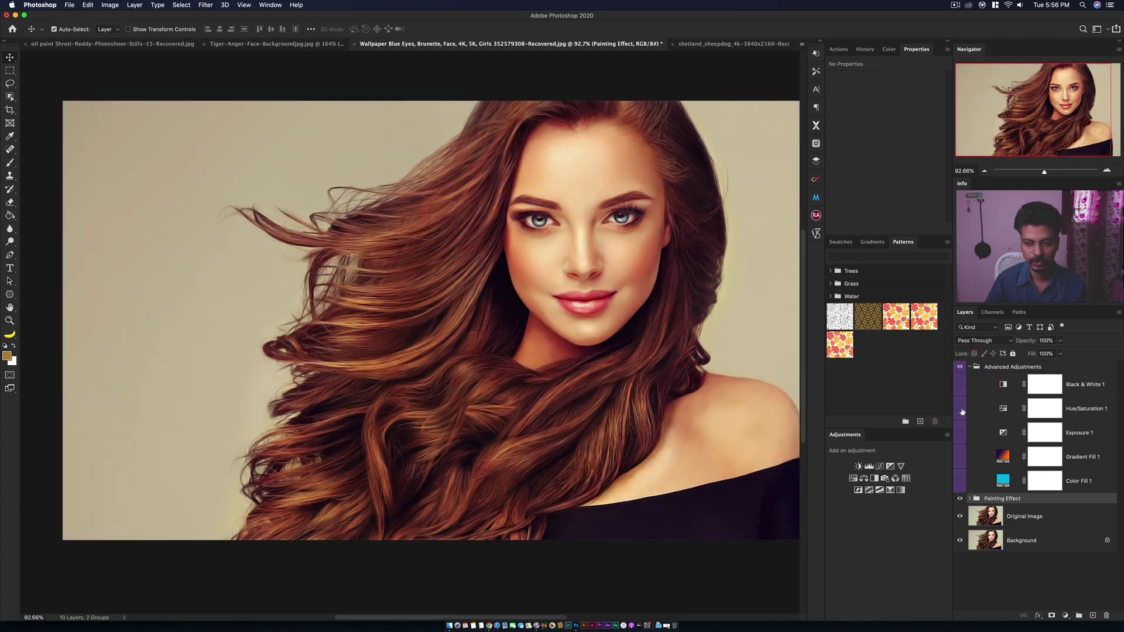
Preview the Hue/Saturation 1 look, then switch on the teal Color Fill 1.
left_click(960, 409)
left_click(960, 409)
left_click(960, 481)
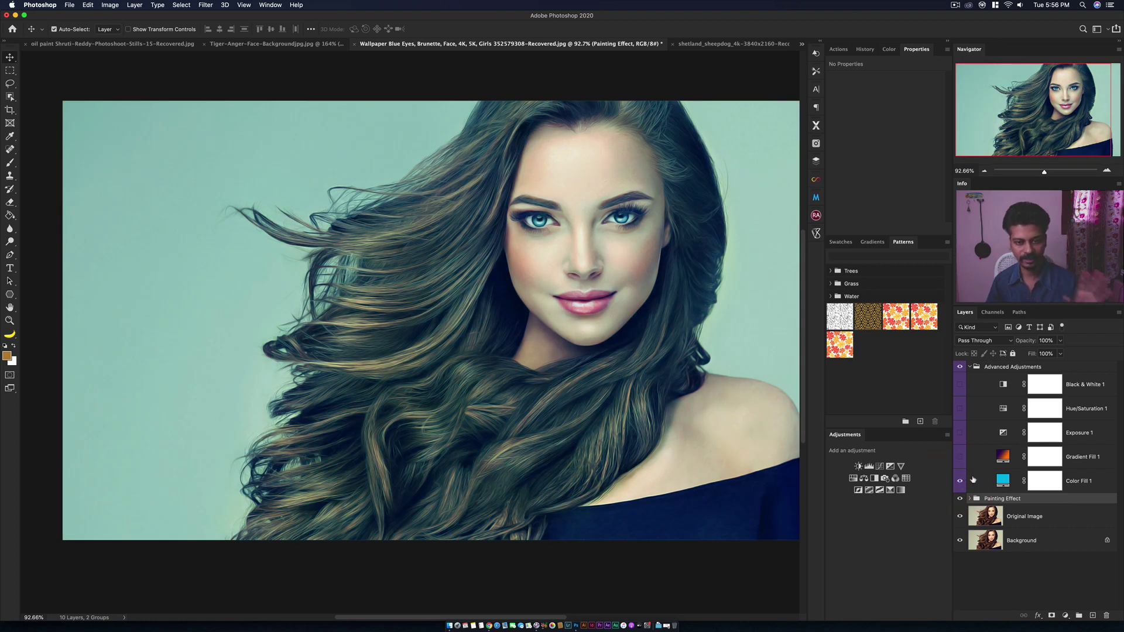
Change the Color Fill 1 colour to yellow-green c8e600.
double_click(1005, 482)
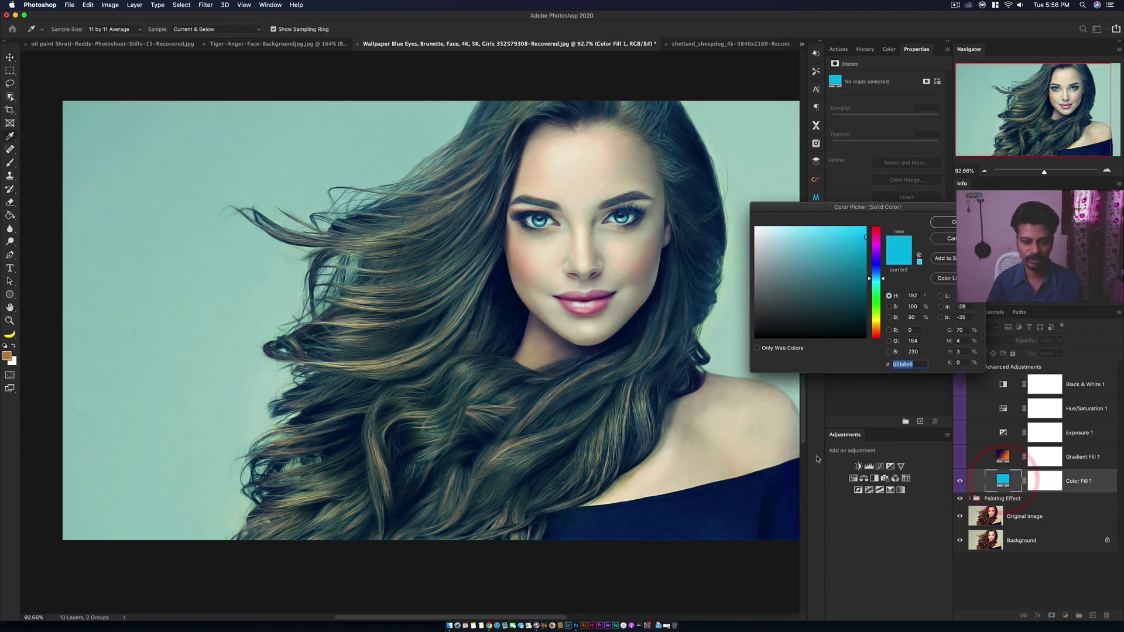
left_click_drag(883, 287, 878, 314)
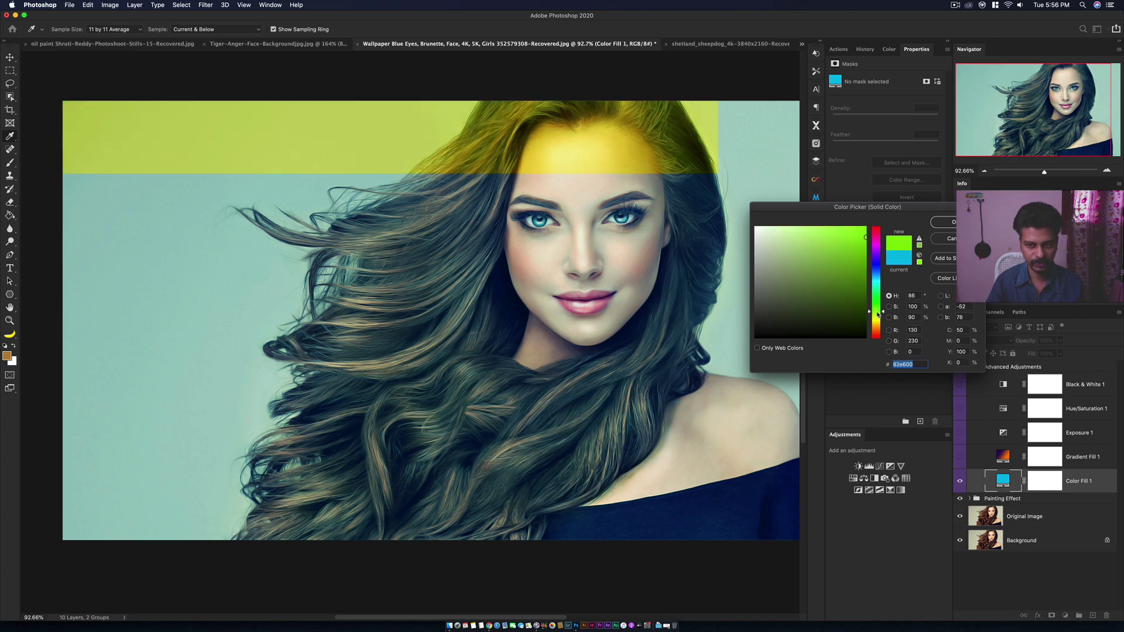
left_click_drag(878, 314, 876, 319)
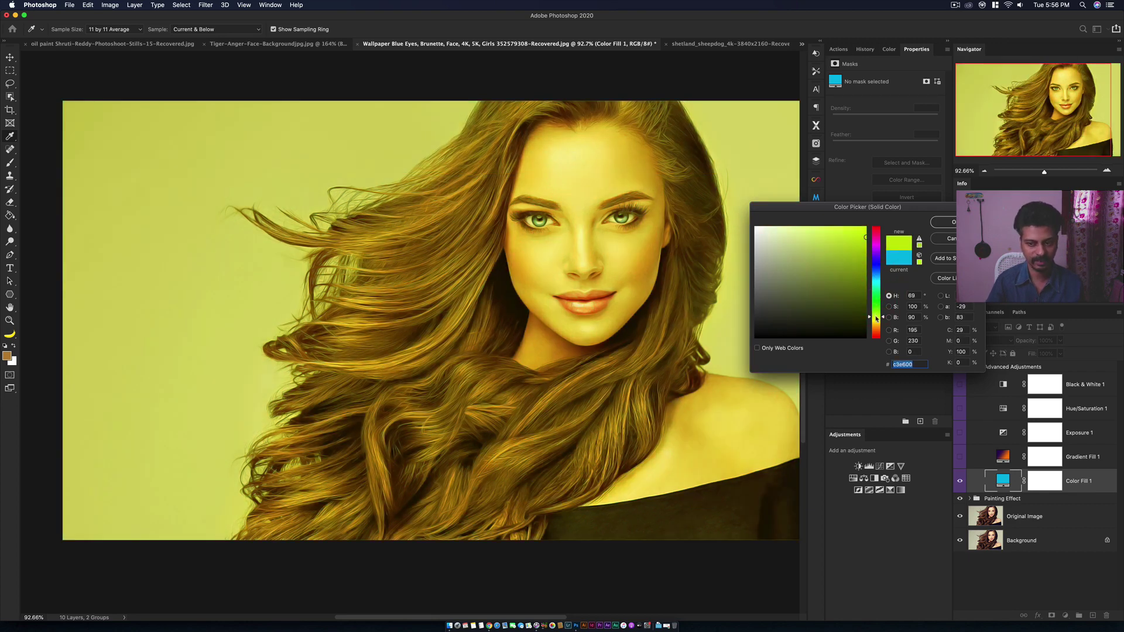
left_click_drag(876, 319, 876, 317)
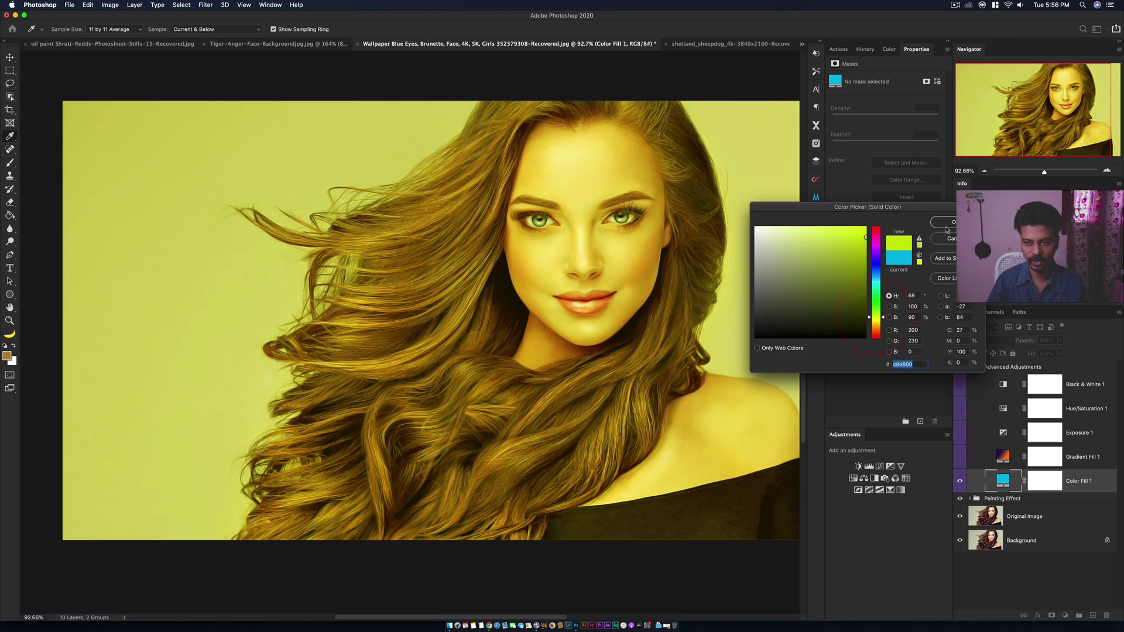
left_click(947, 223)
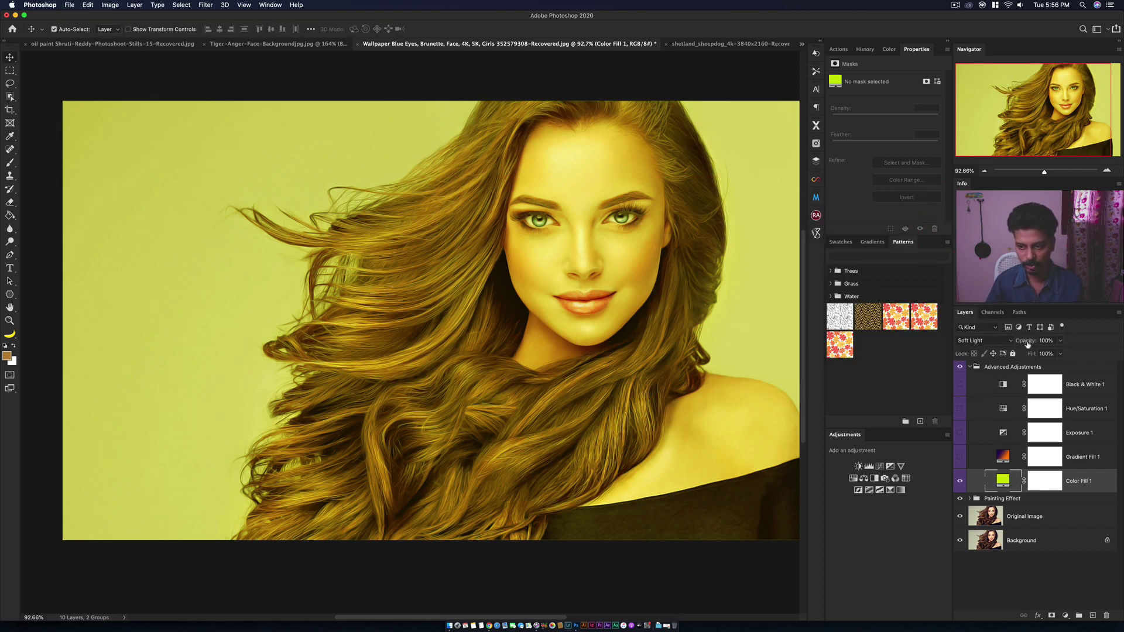
Set Color Fill 1 to 22% opacity and 64% fill, then hide it and show Gradient Fill 1.
left_click_drag(1027, 344, 993, 346)
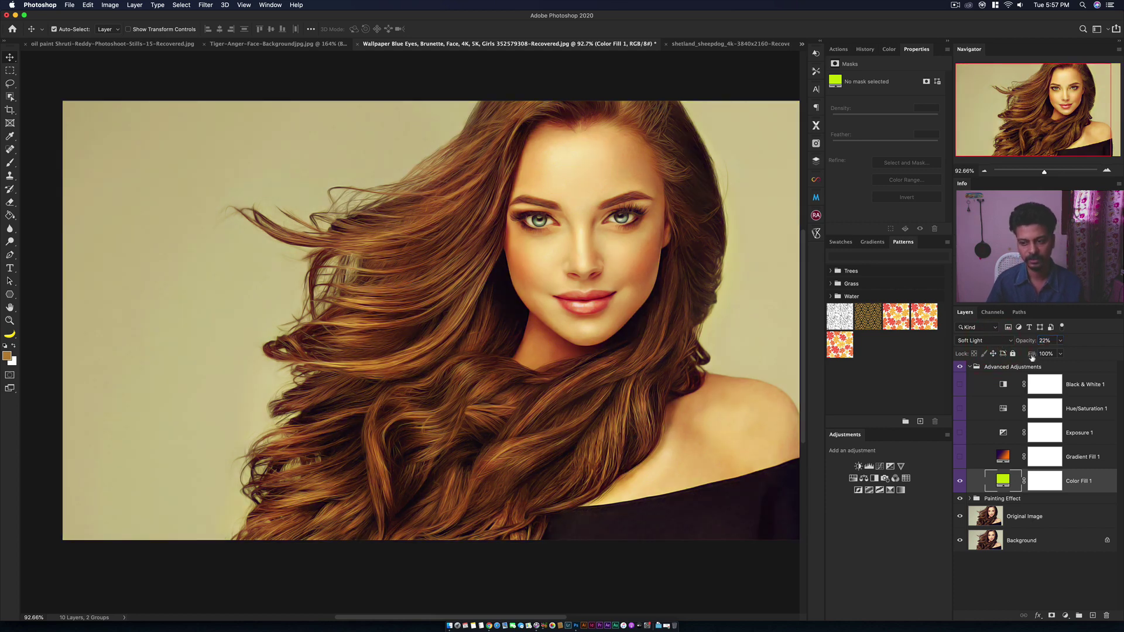
left_click_drag(1033, 355, 1018, 358)
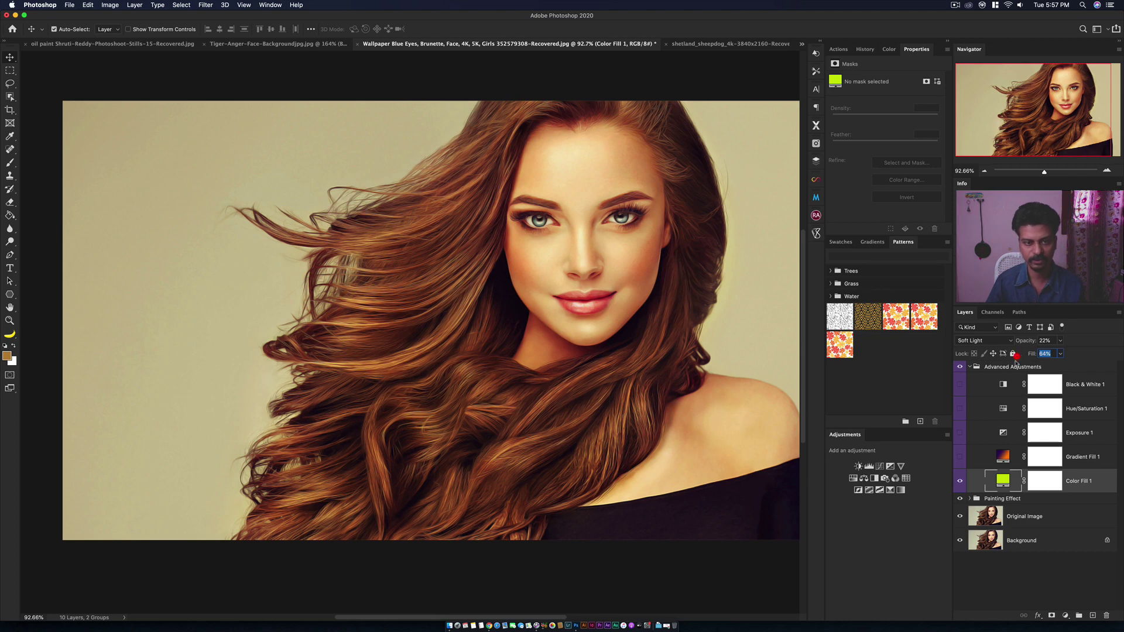
left_click(960, 481)
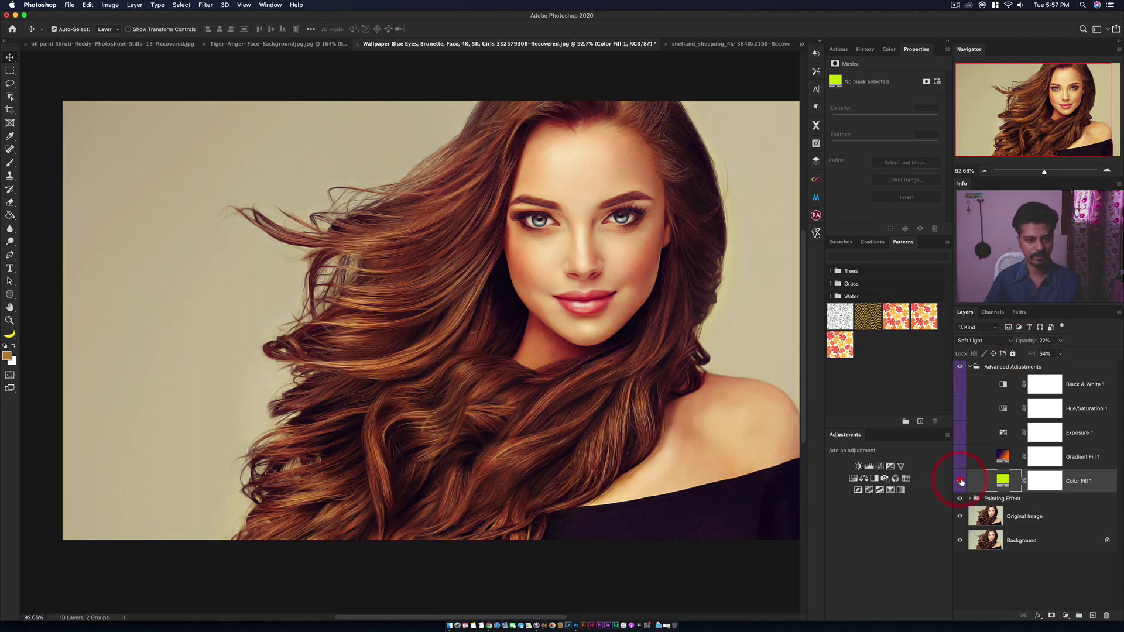
left_click(960, 481)
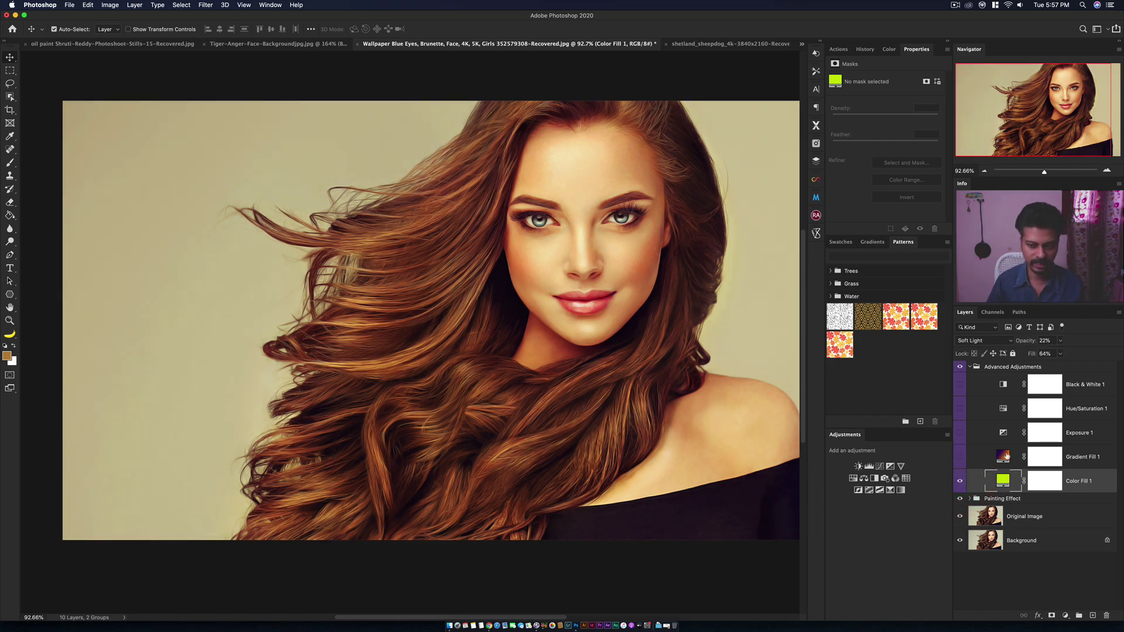
mouse_move(1027, 344)
left_mouse_down()
mouse_move(1086, 342)
mouse_move(1088, 354)
left_mouse_up()
left_click(961, 481)
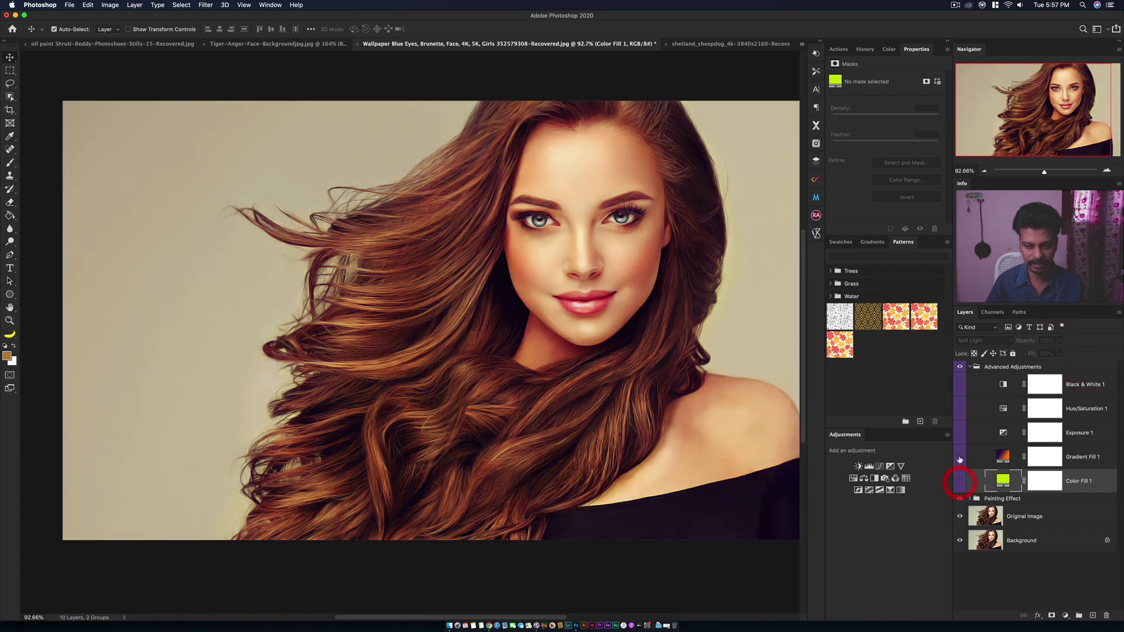
left_click(960, 457)
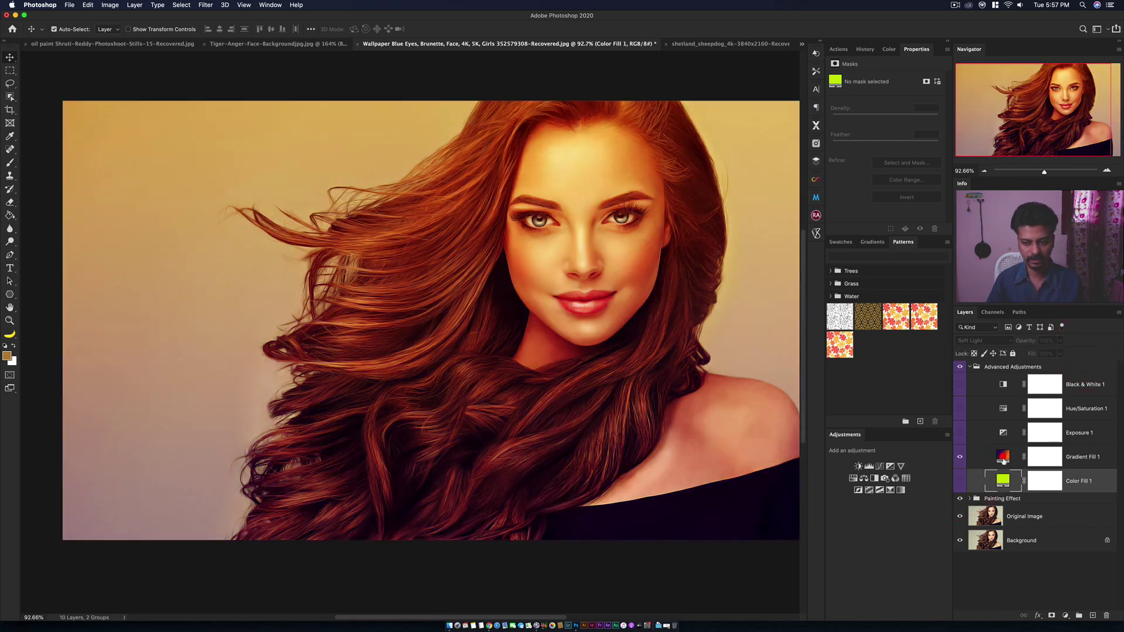
Open the Gradient Fill 1 settings, try the Reflected style and reverse the gradient.
left_click(1004, 459)
double_click(1002, 457)
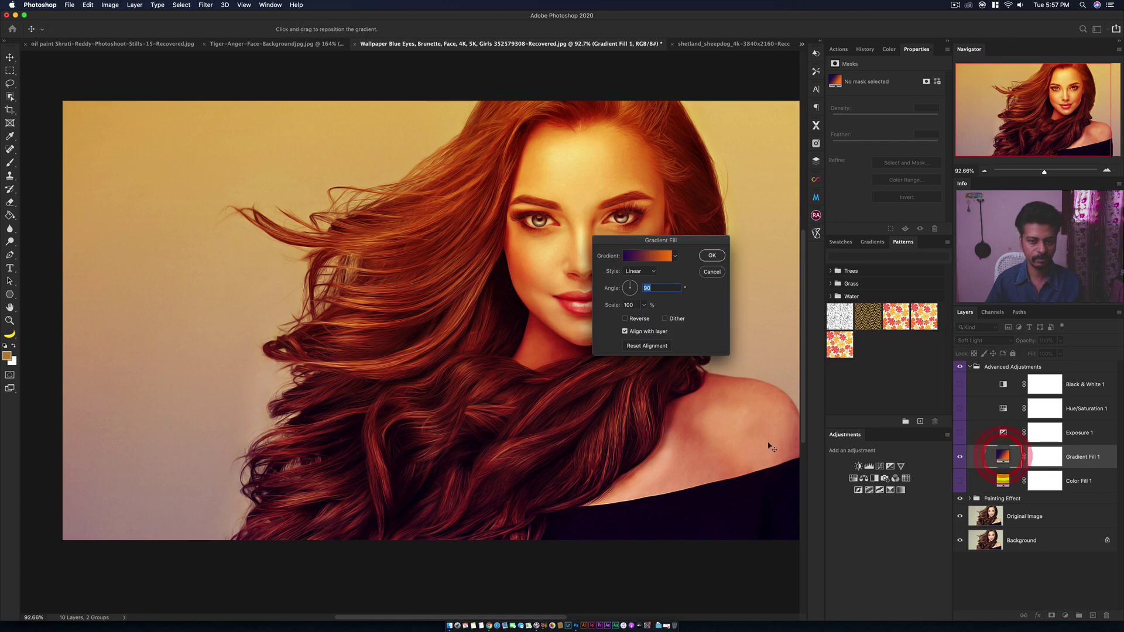
left_click_drag(666, 241, 445, 300)
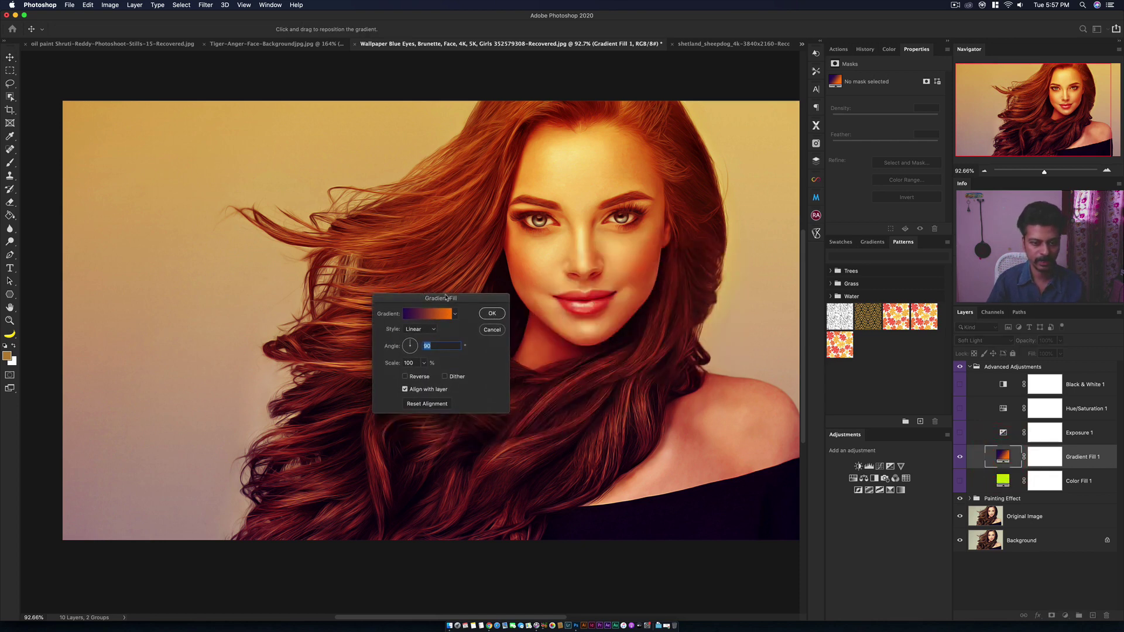
left_click(419, 330)
left_click(426, 353)
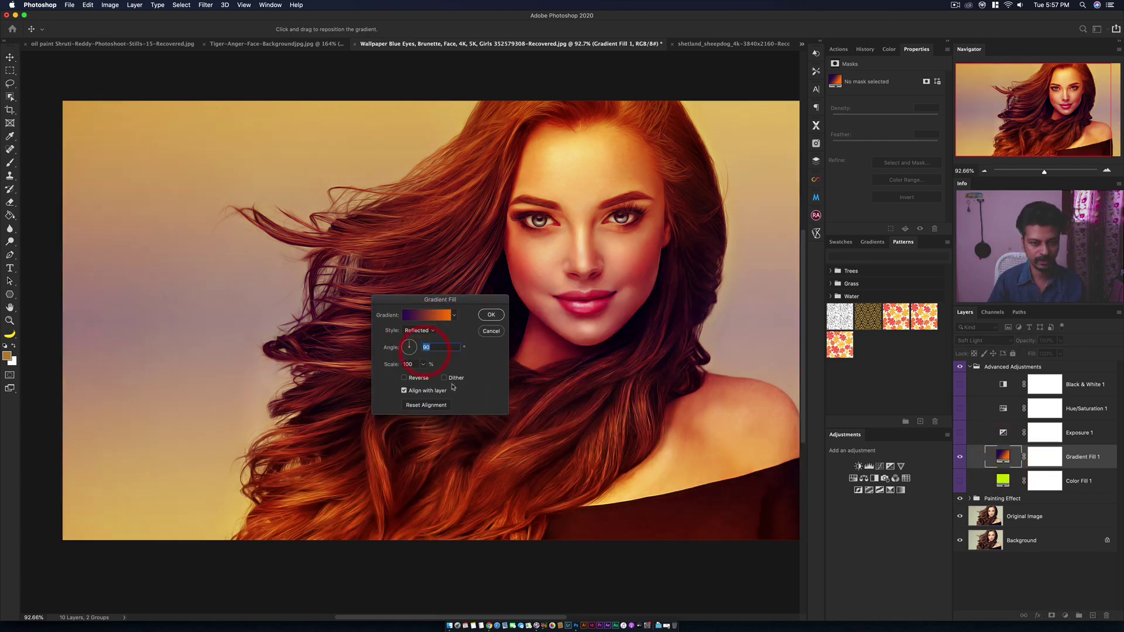
left_click(405, 378)
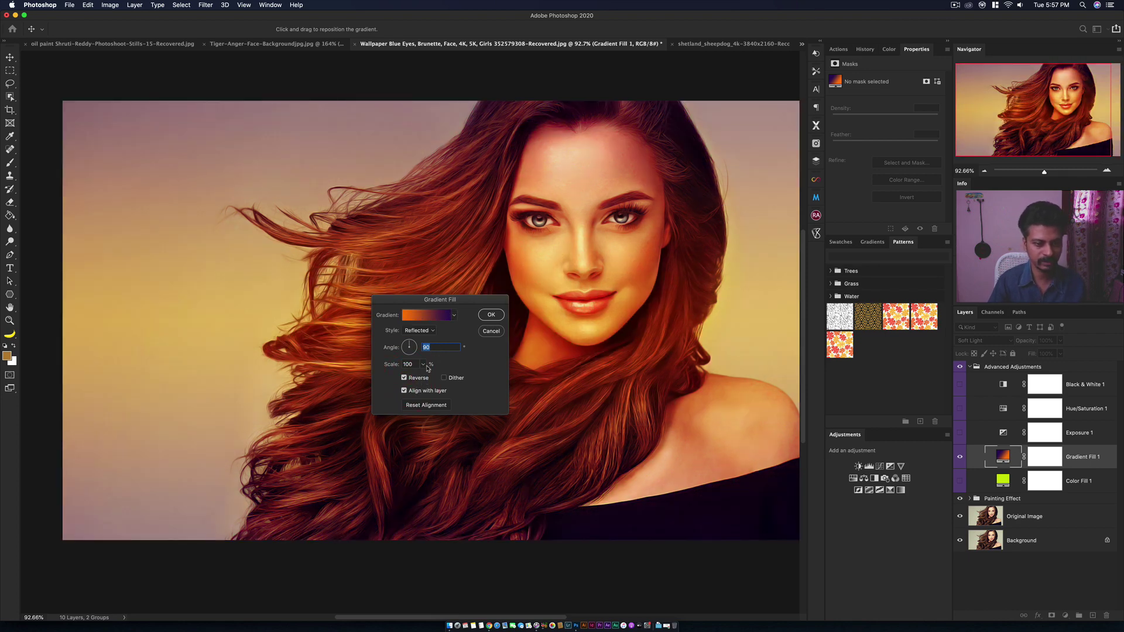
In the Gradient Editor, change the orange end stop to teal for a violet-to-teal gradient.
left_click(435, 316)
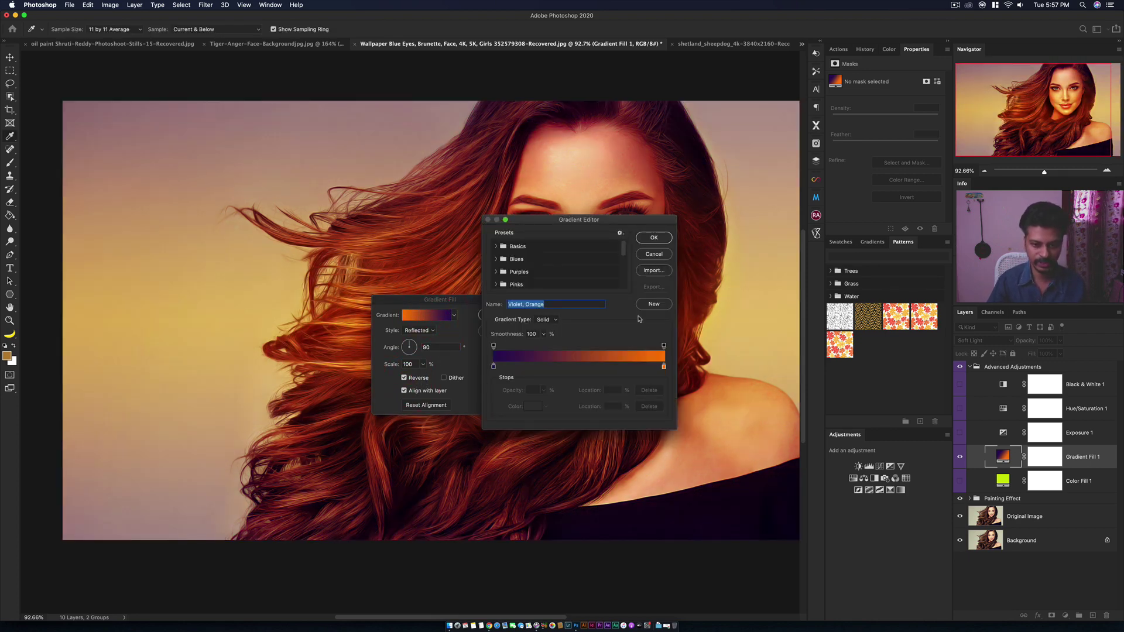
left_click_drag(611, 223, 664, 311)
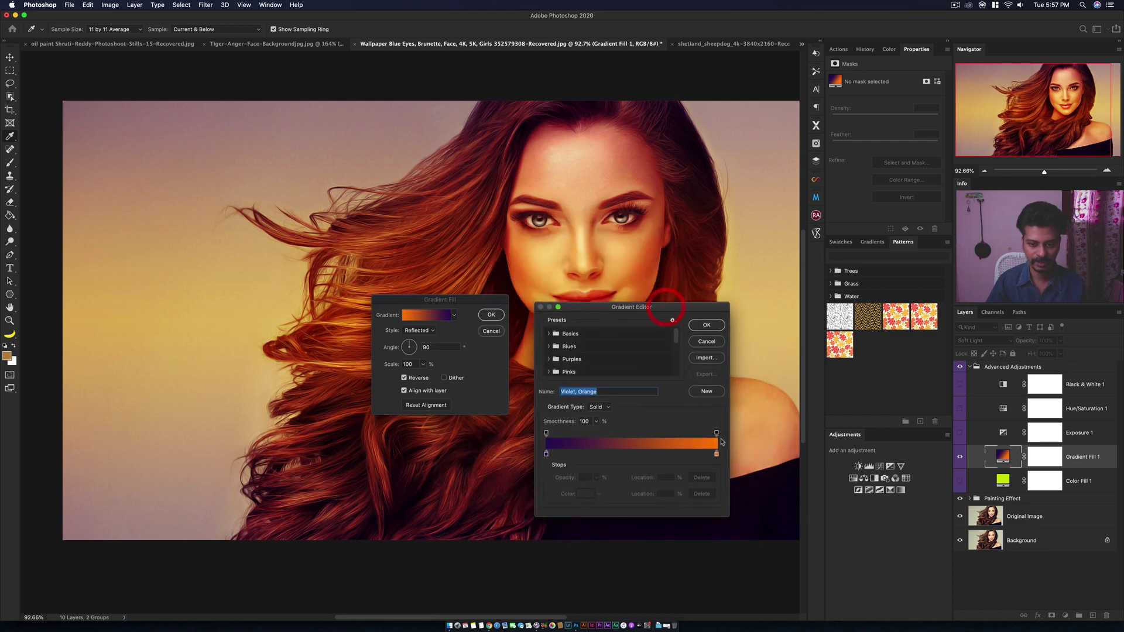
left_click(717, 455)
left_click(585, 493)
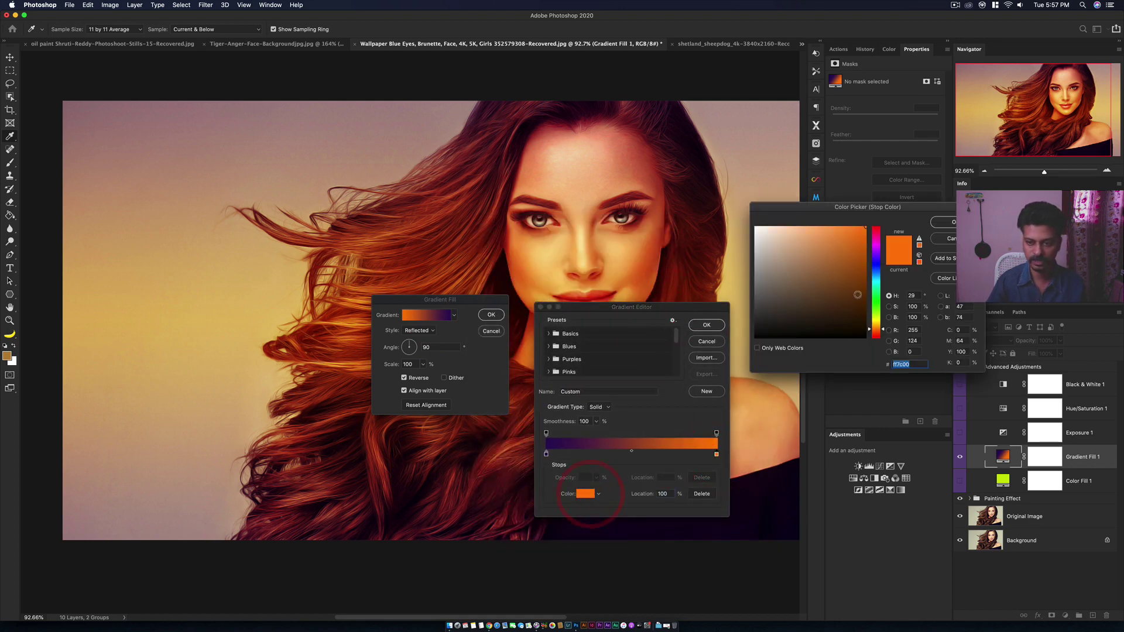
left_click(876, 289)
left_click_drag(876, 288, 876, 280)
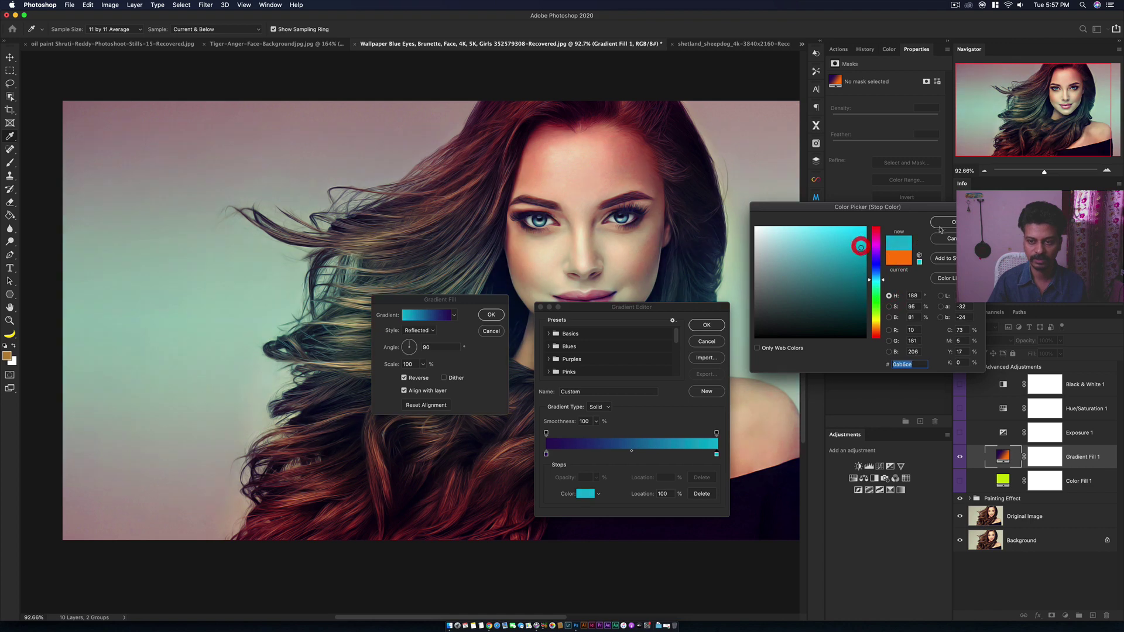
left_click(941, 223)
left_click(706, 325)
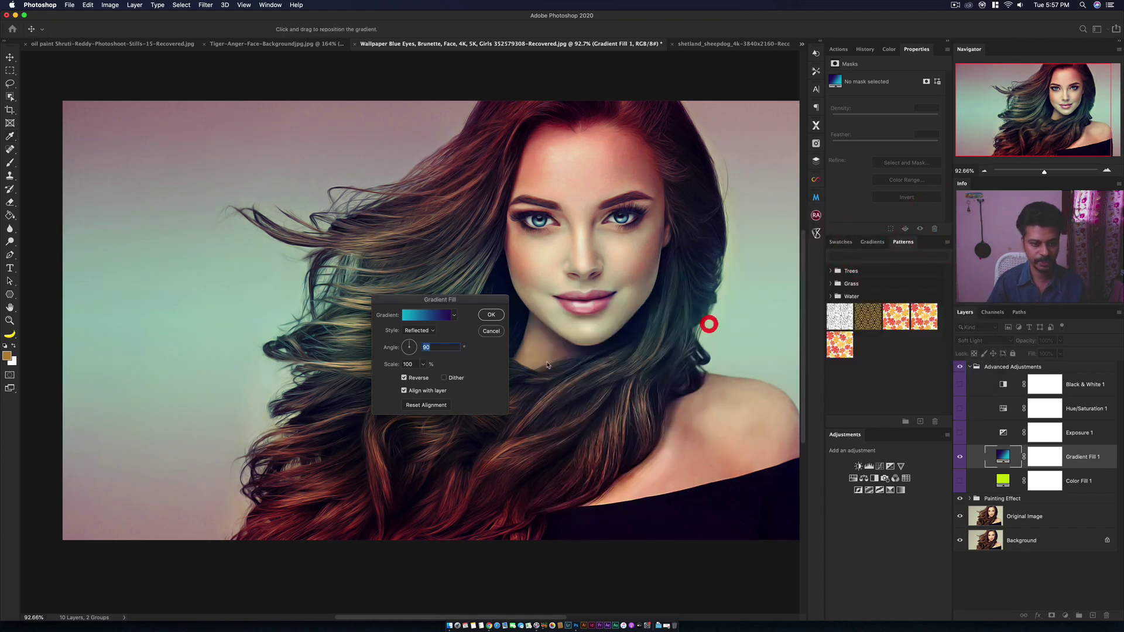
Set the gradient style to Linear with a slightly tilted angle and apply it.
left_click(418, 331)
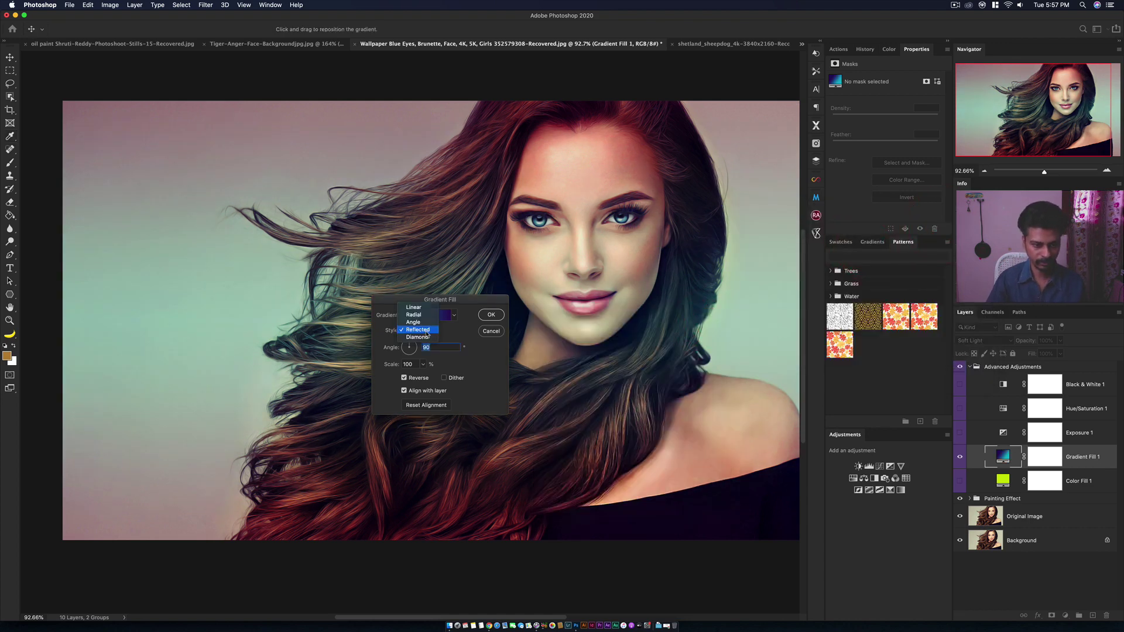
left_click(433, 303)
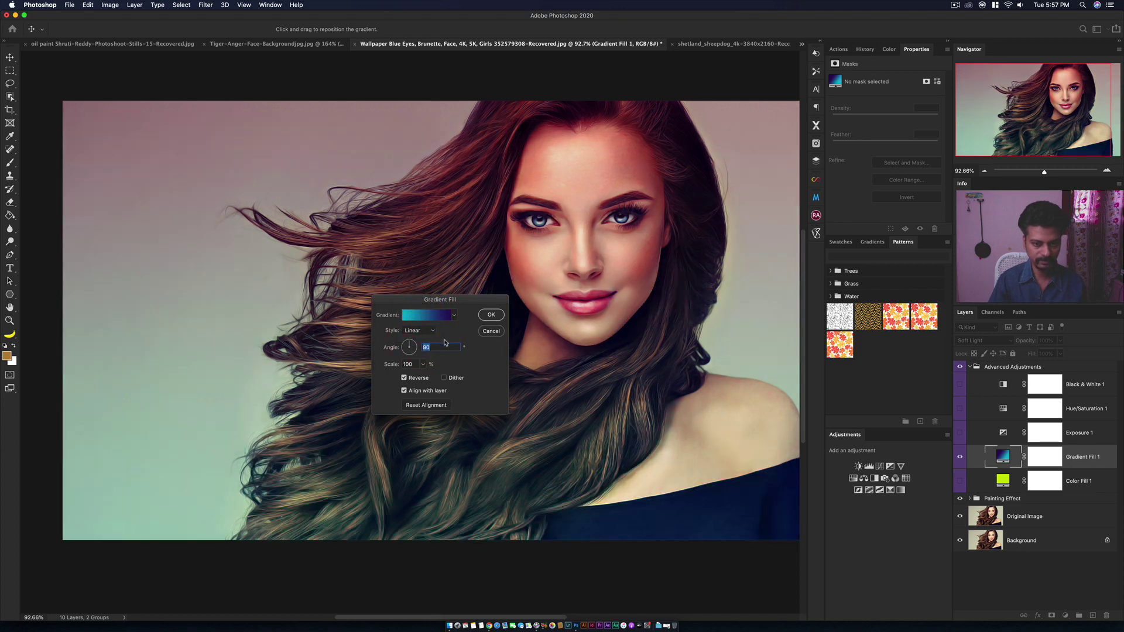
left_click(415, 347)
left_click_drag(411, 349, 416, 349)
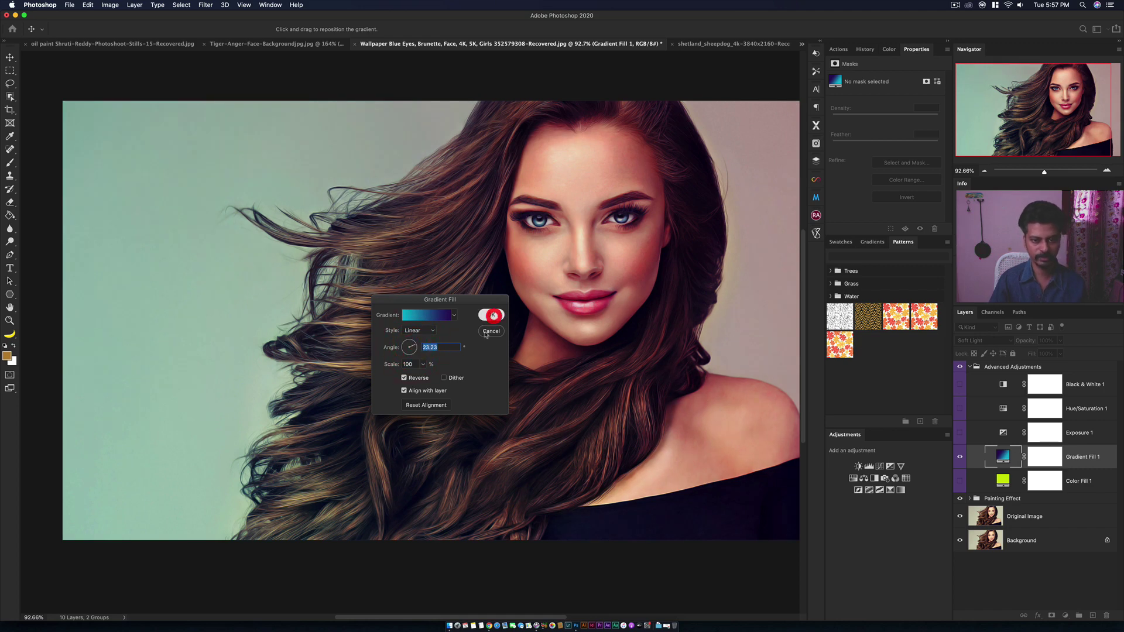
left_click(492, 315)
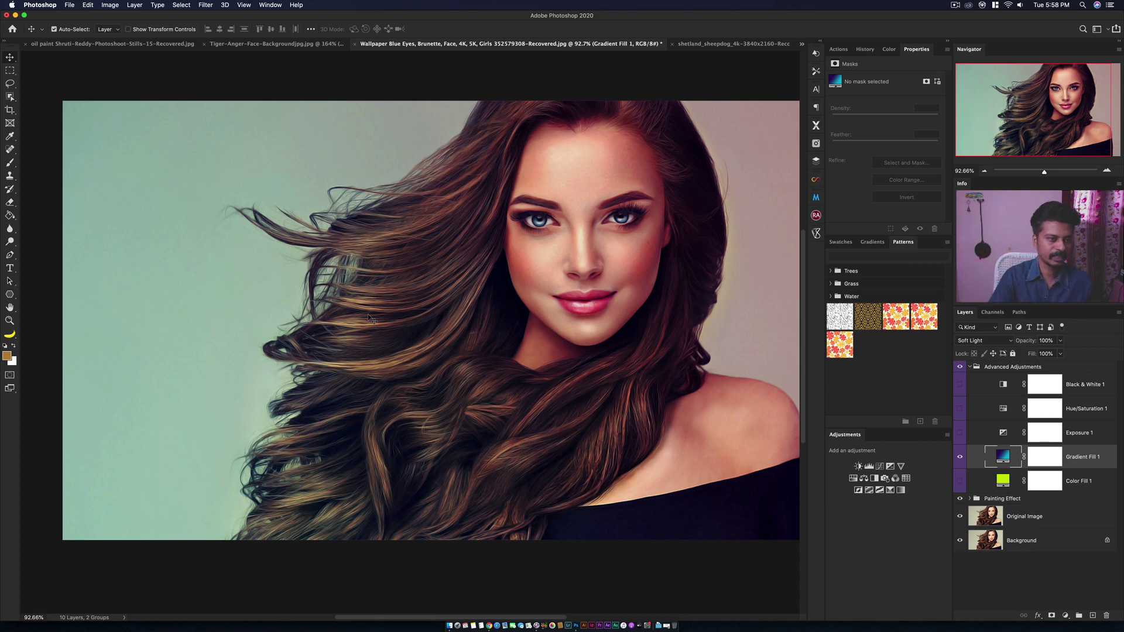
Switch to the yellow sari portrait's document tab.
left_click(156, 46)
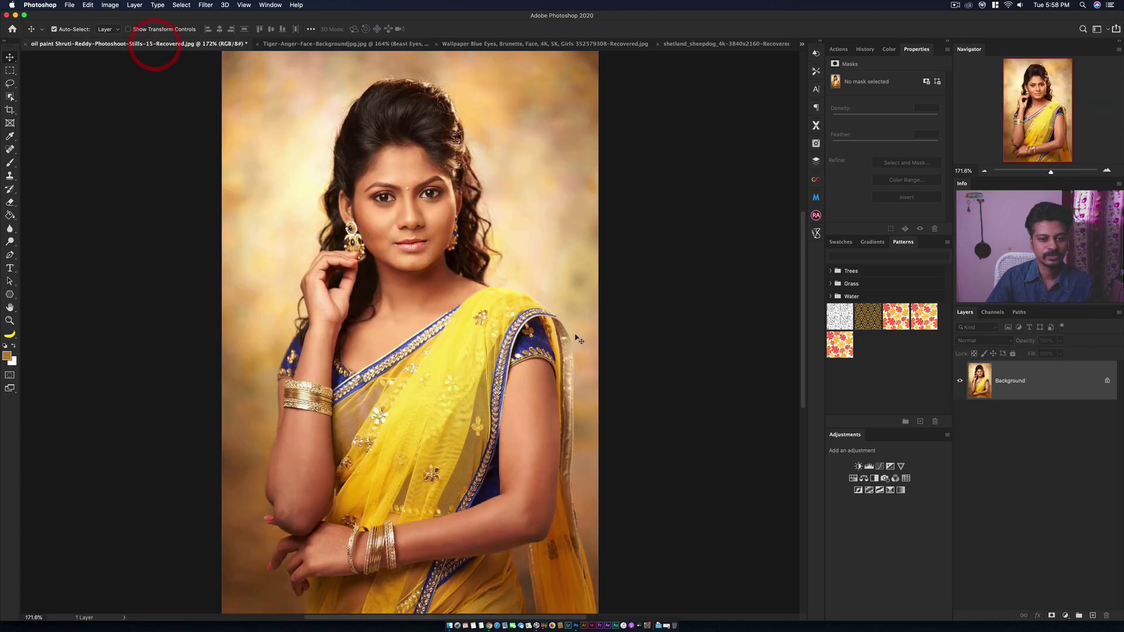
Run the Realistic Painting Effect action on the sari portrait and continue past its message.
left_click(839, 49)
left_click(889, 229)
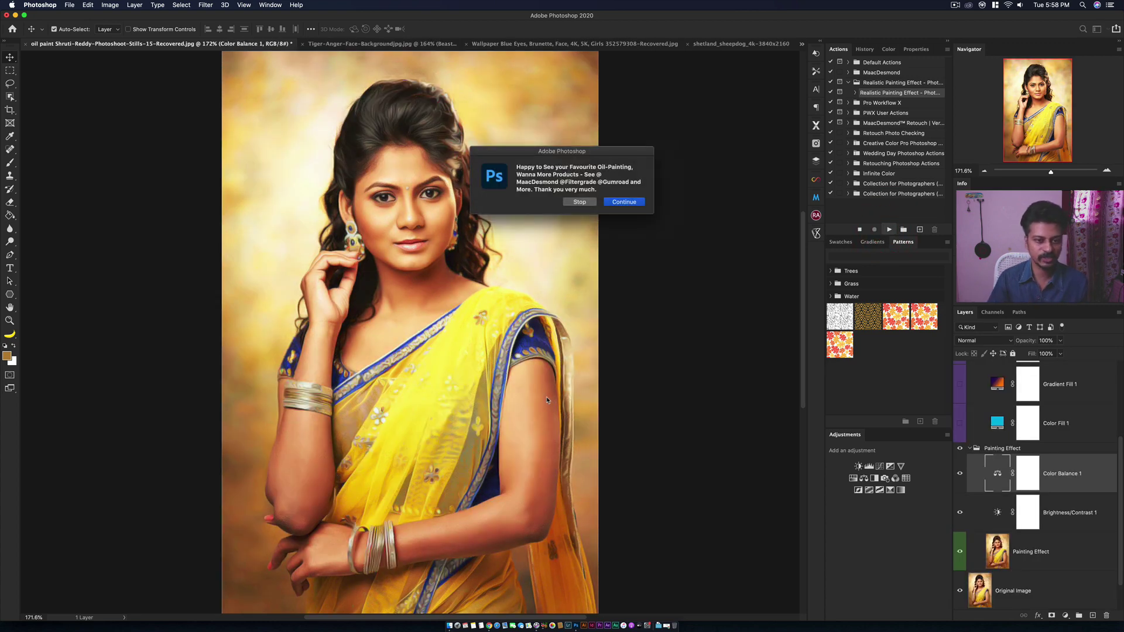
left_click(624, 202)
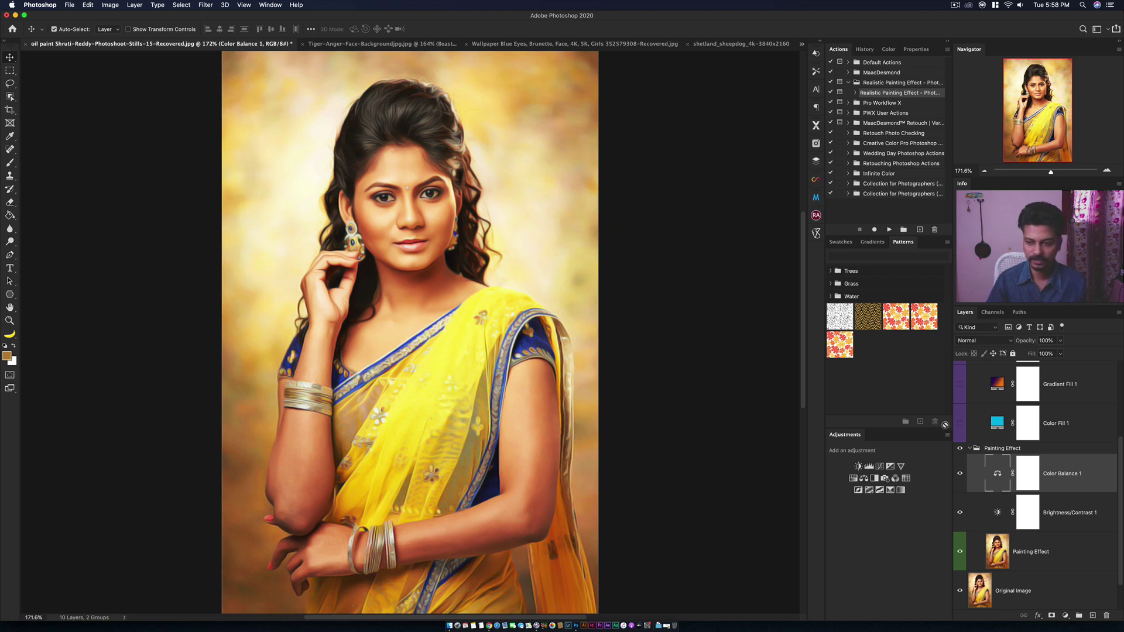
Collapse the Painting Effect and Advanced Adjustments groups and add a mask to Painting Effect.
left_click(970, 448)
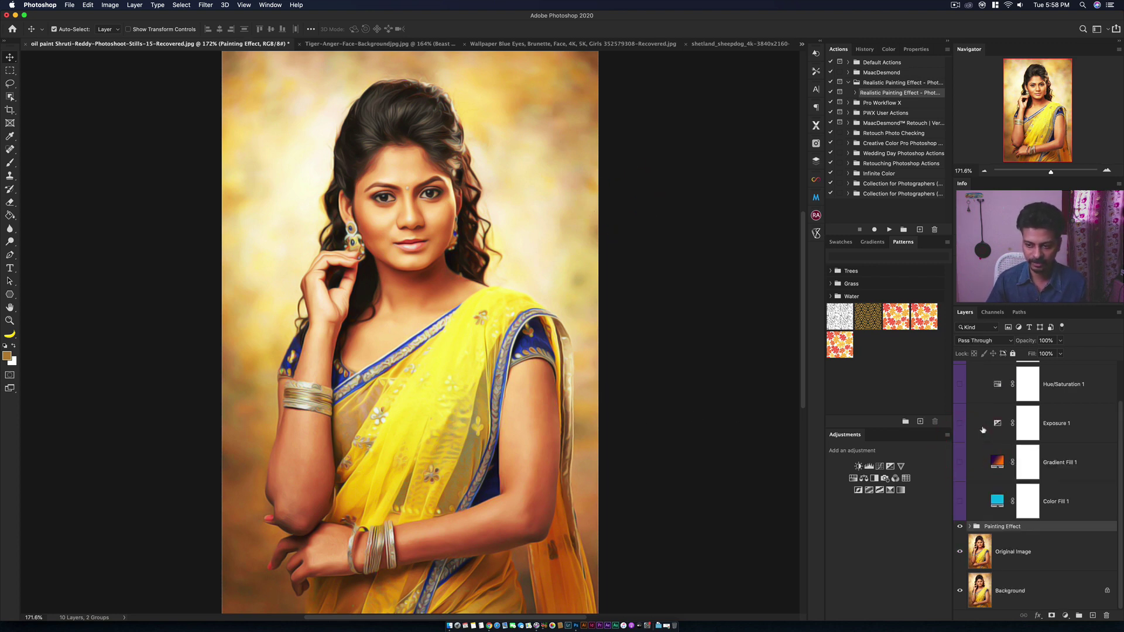
scroll(983, 431, "up", 2)
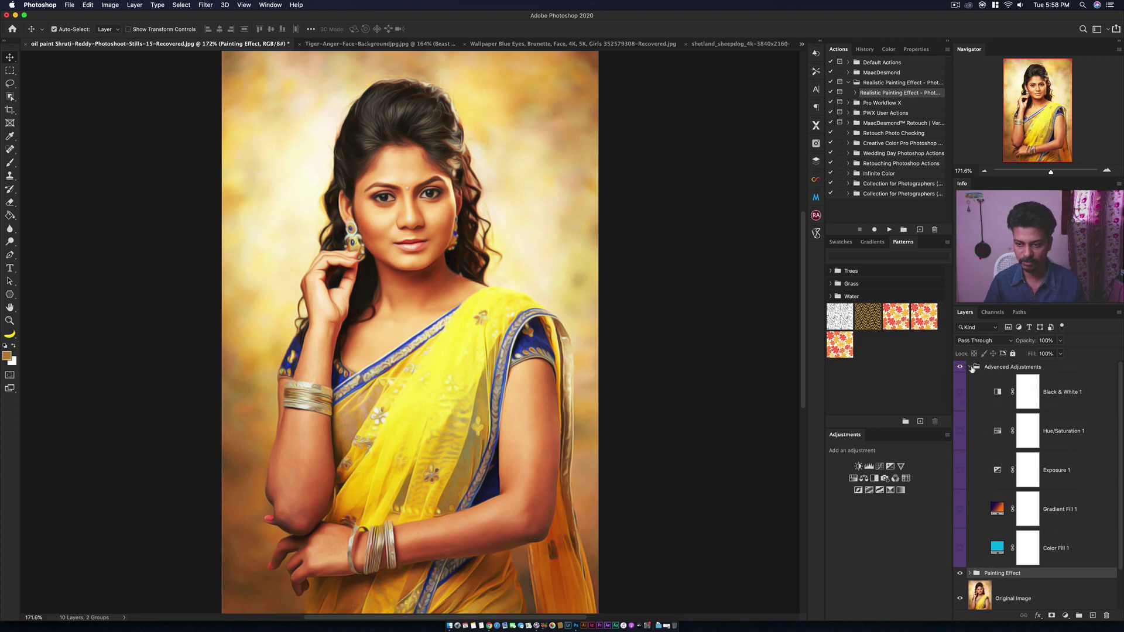
left_click(971, 367)
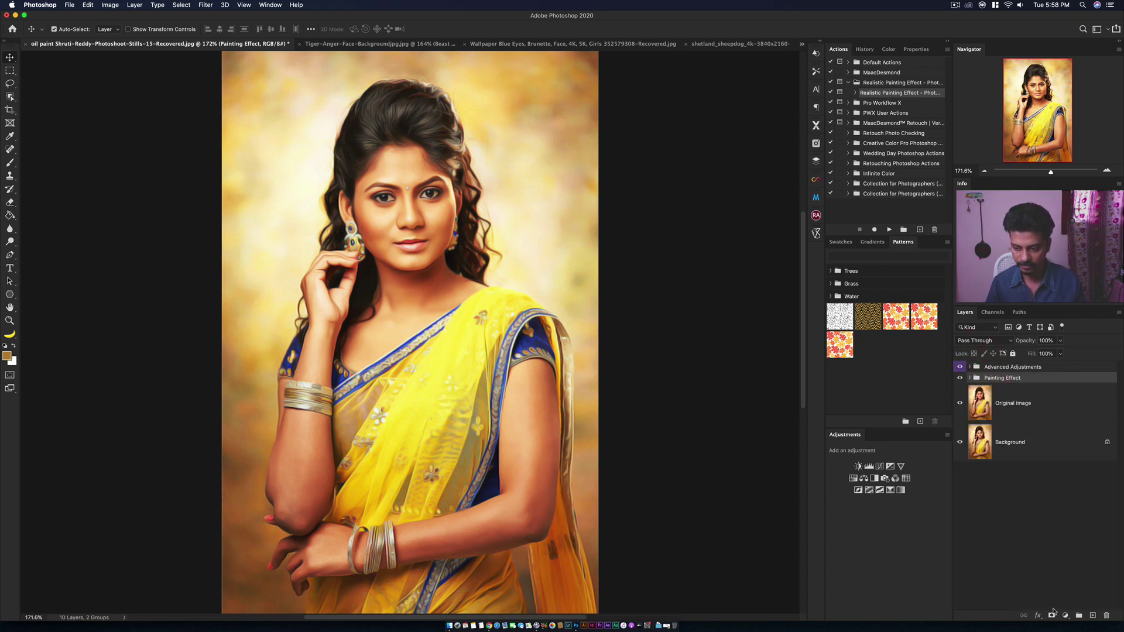
left_click(1052, 616)
Zoom in on the face and set up a size-20 brush with black as foreground colour.
key("b")
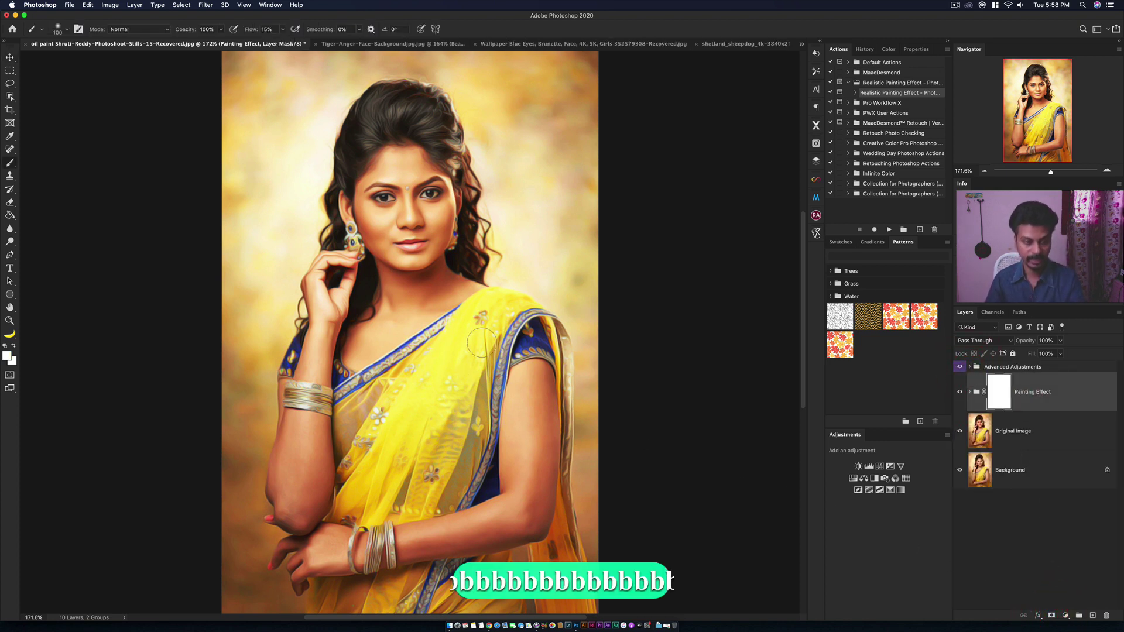
key("z")
left_click_drag(410, 173, 463, 196)
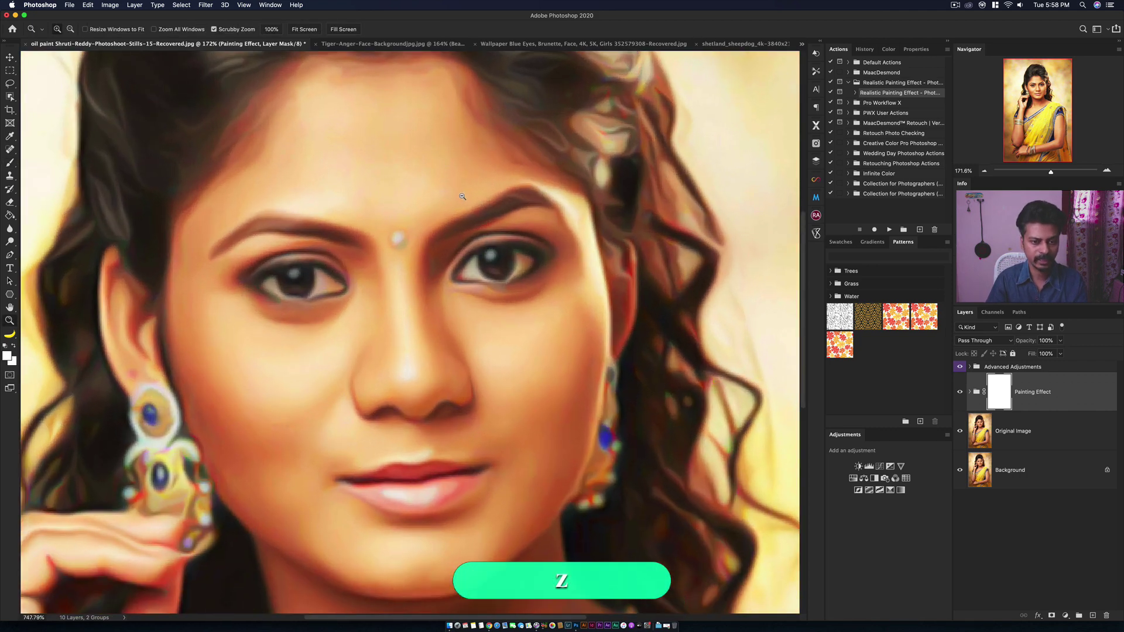
key("b")
key("bracketleft")
key("bracketleft")
key("bracketleft")
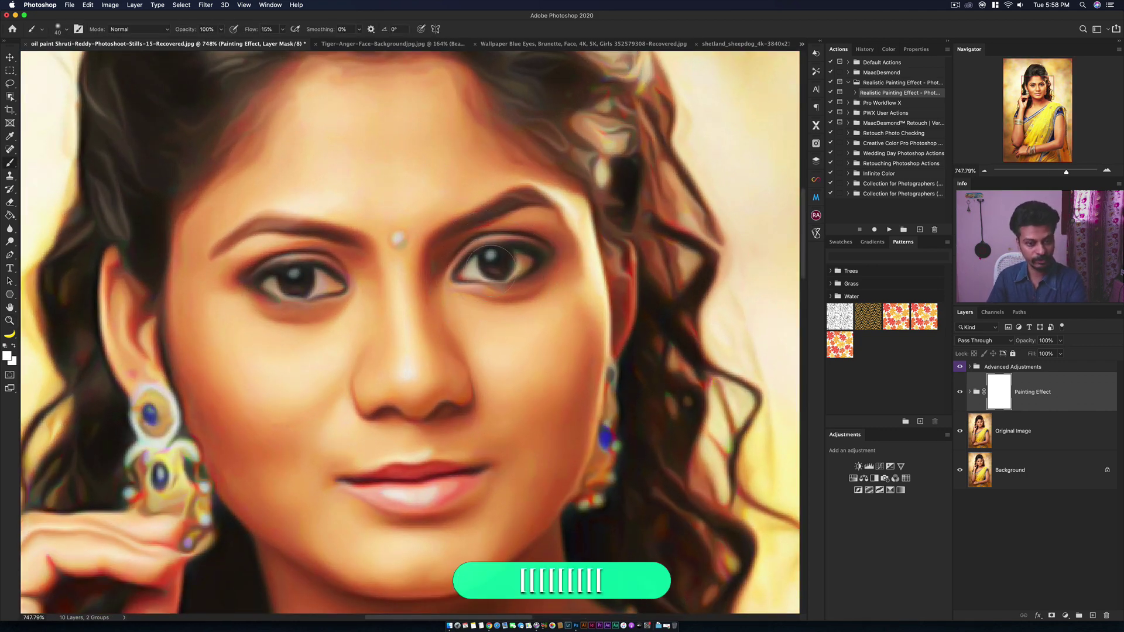
key("bracketleft")
key("bracketleft")
key("bracketleft")
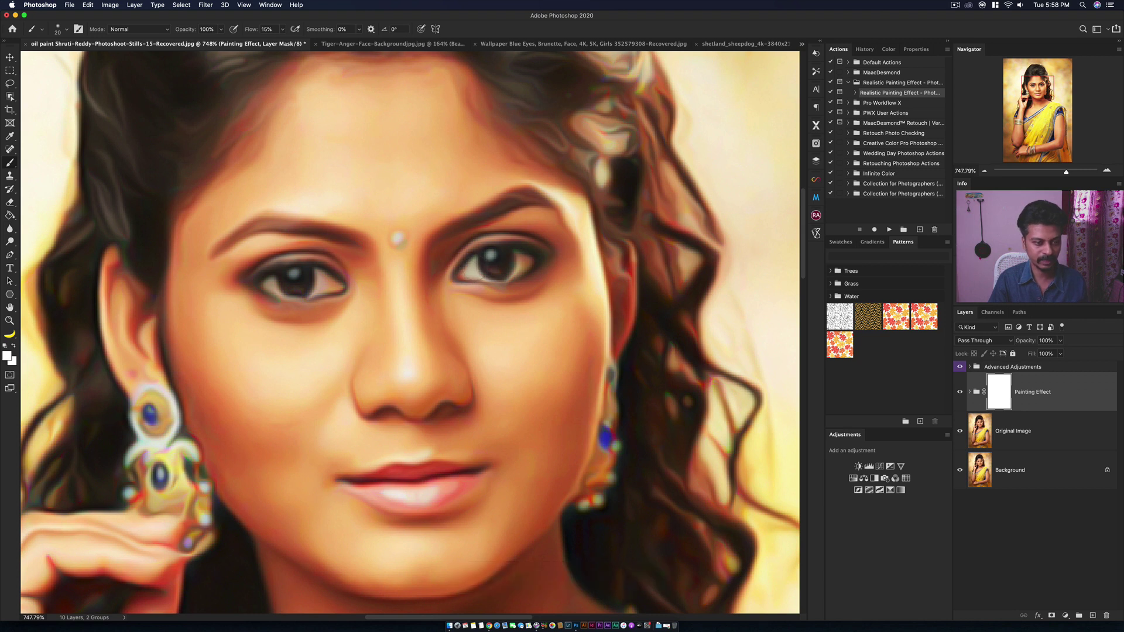
key("d")
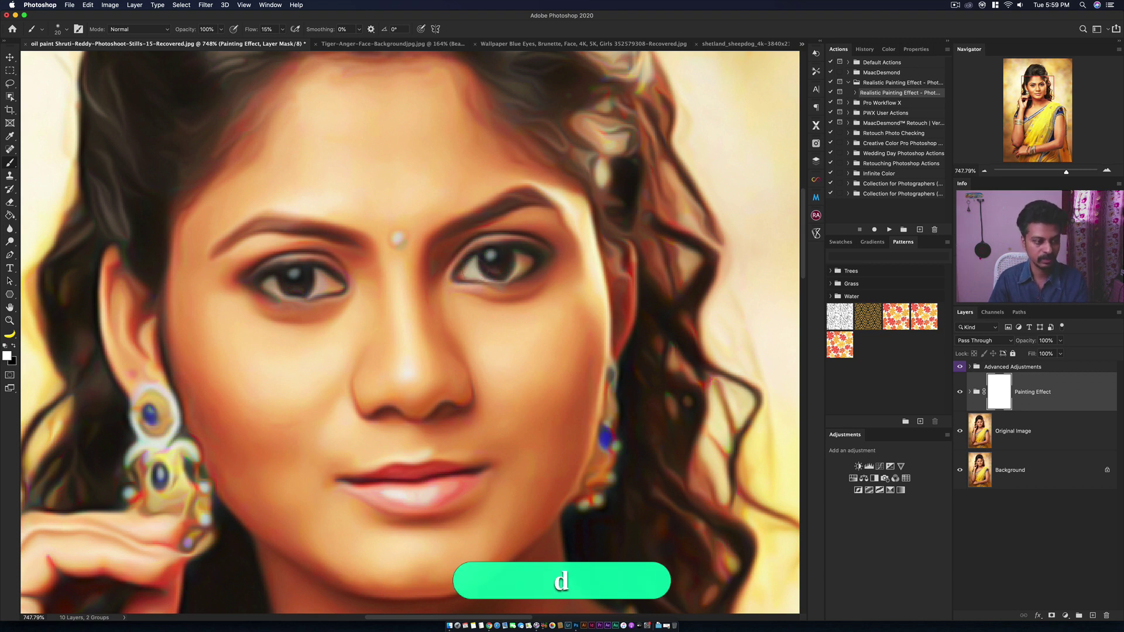
key("x")
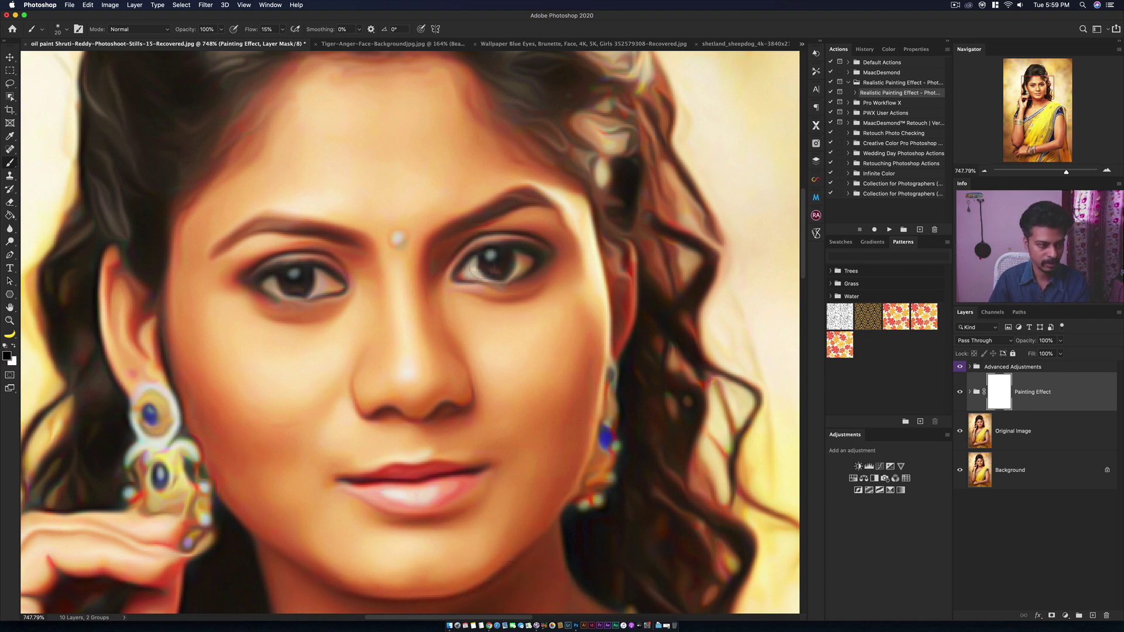
Paint the mask over both eyes at 100% flow to restore detail, then fit the portrait on screen.
left_click(501, 280)
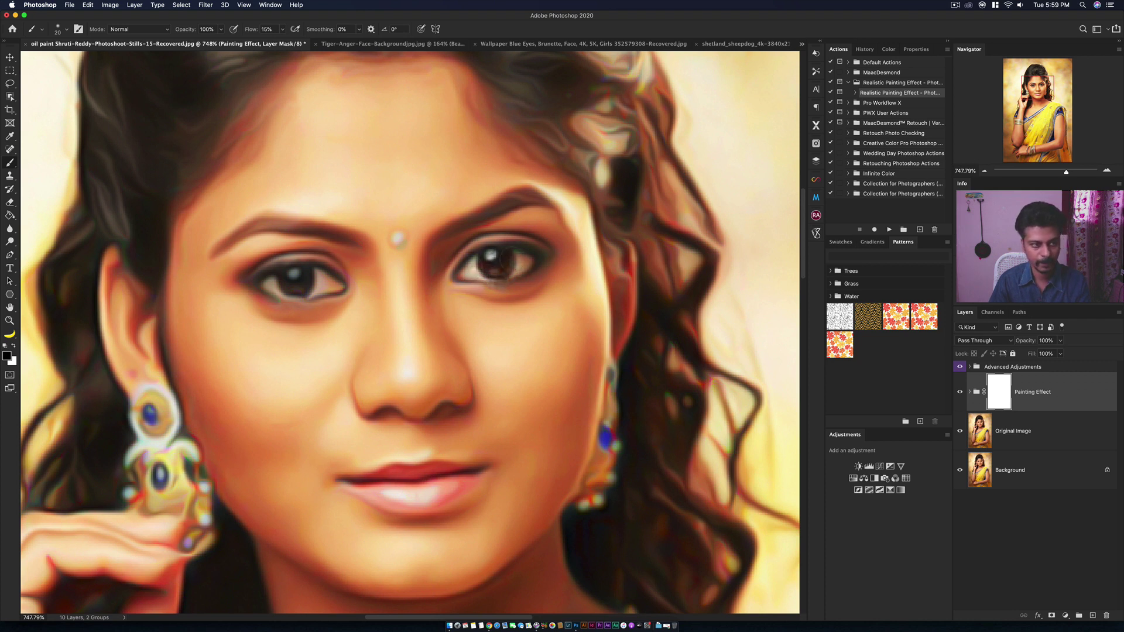
left_click(493, 258)
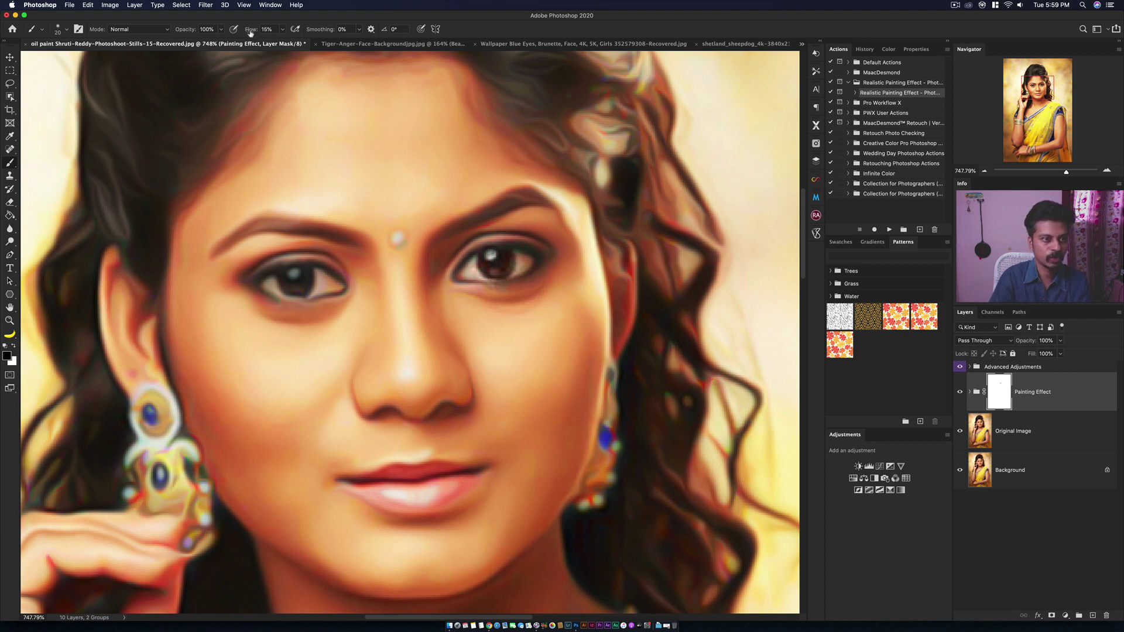
left_click_drag(251, 29, 347, 13)
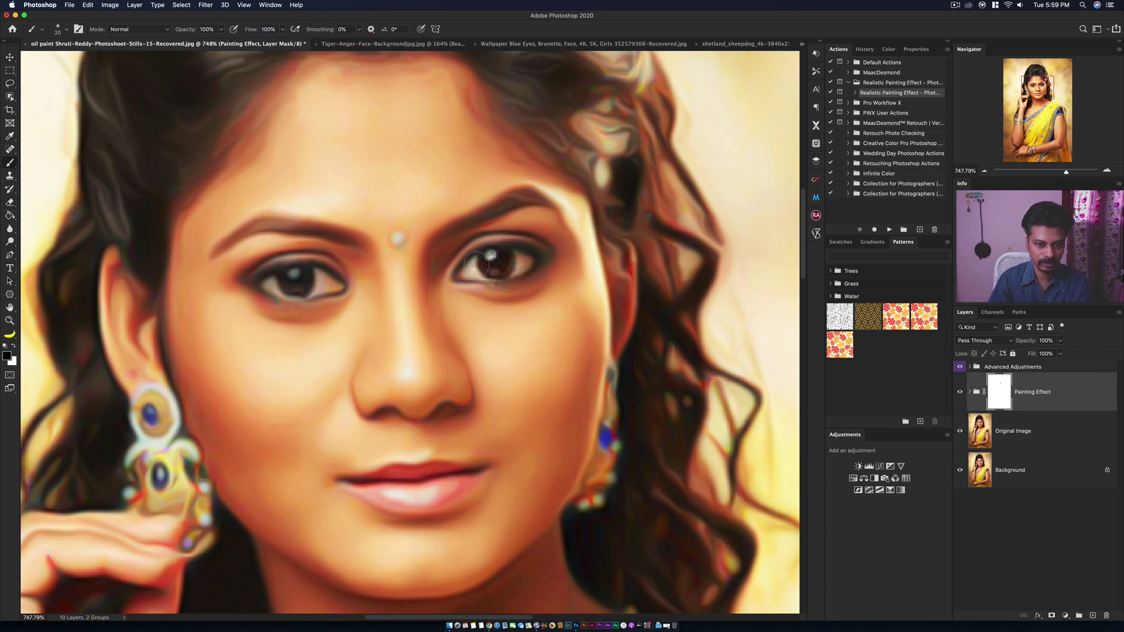
mouse_move(492, 260)
left_mouse_down()
mouse_move(465, 276)
mouse_move(486, 281)
left_mouse_up()
key("ctrl+z")
left_click_drag(317, 277, 298, 279)
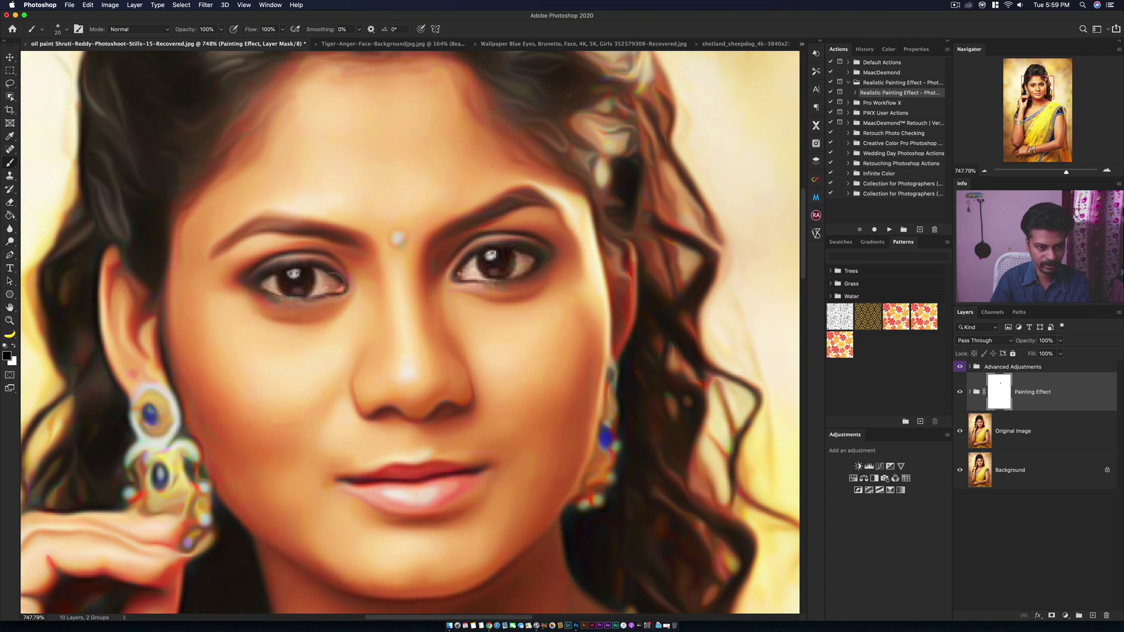
key("super+0")
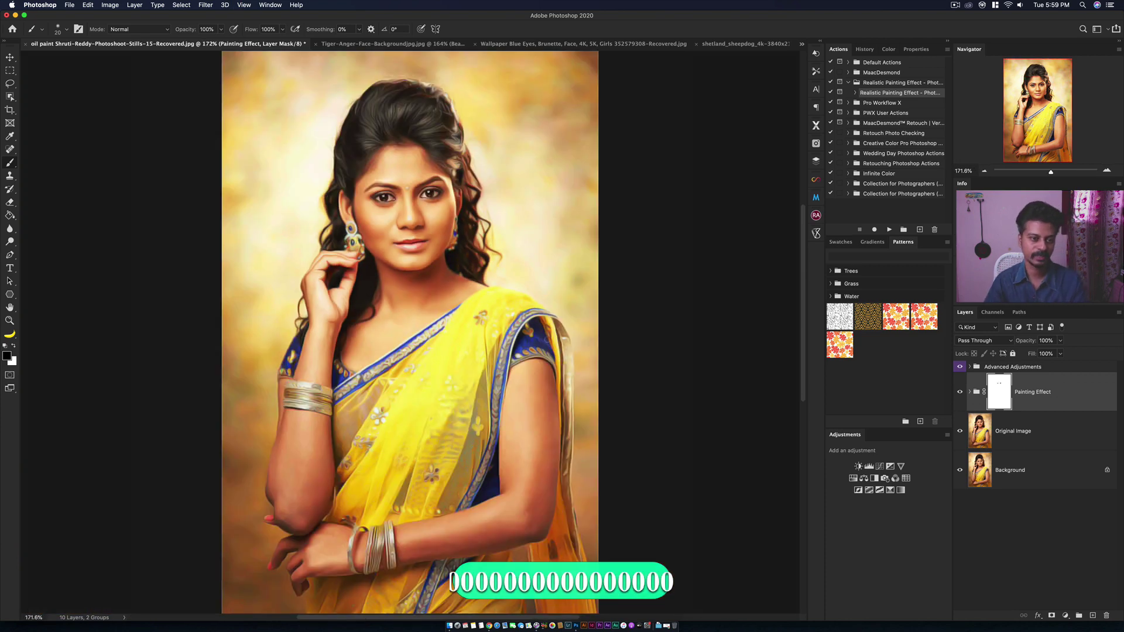
key("v")
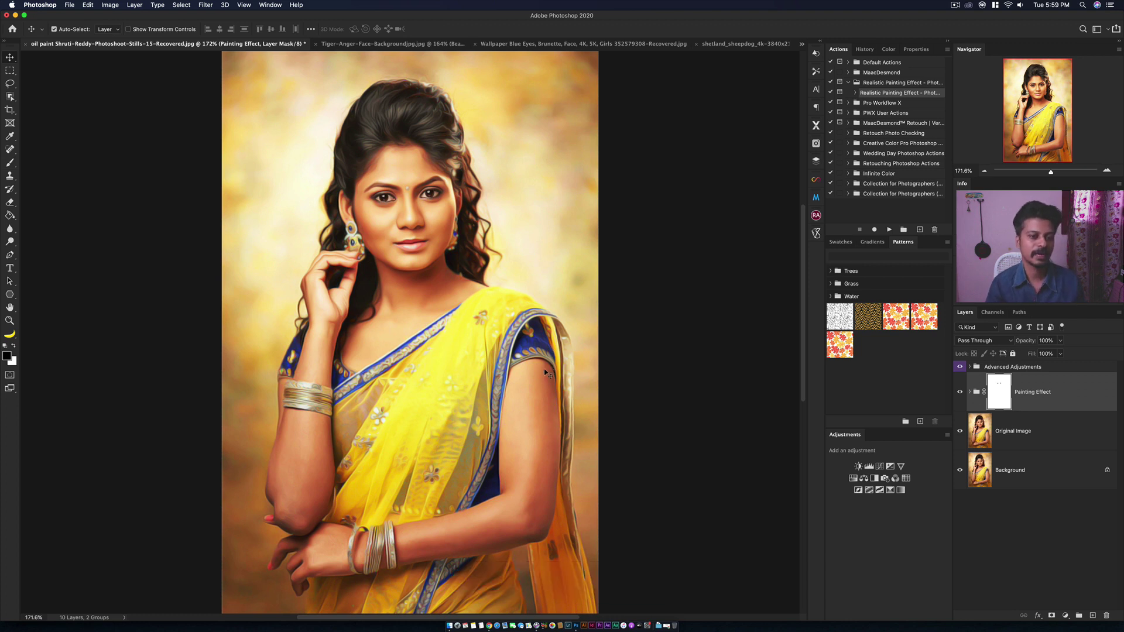